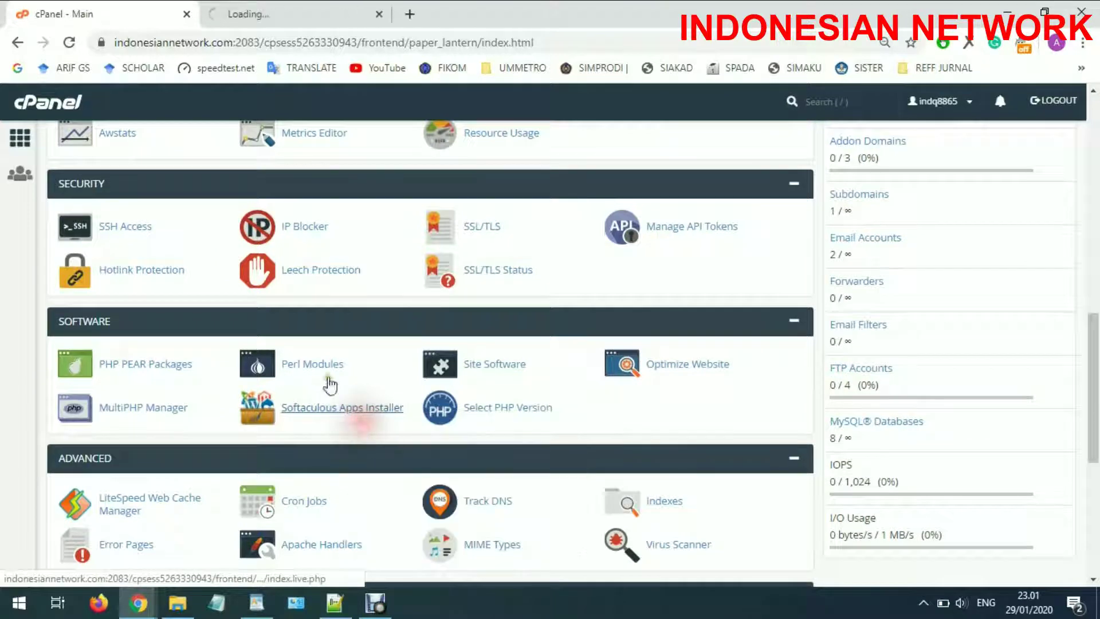
Open Softaculous Apps Installer in a new tab and search its scripts for 'open j'
click(255, 8)
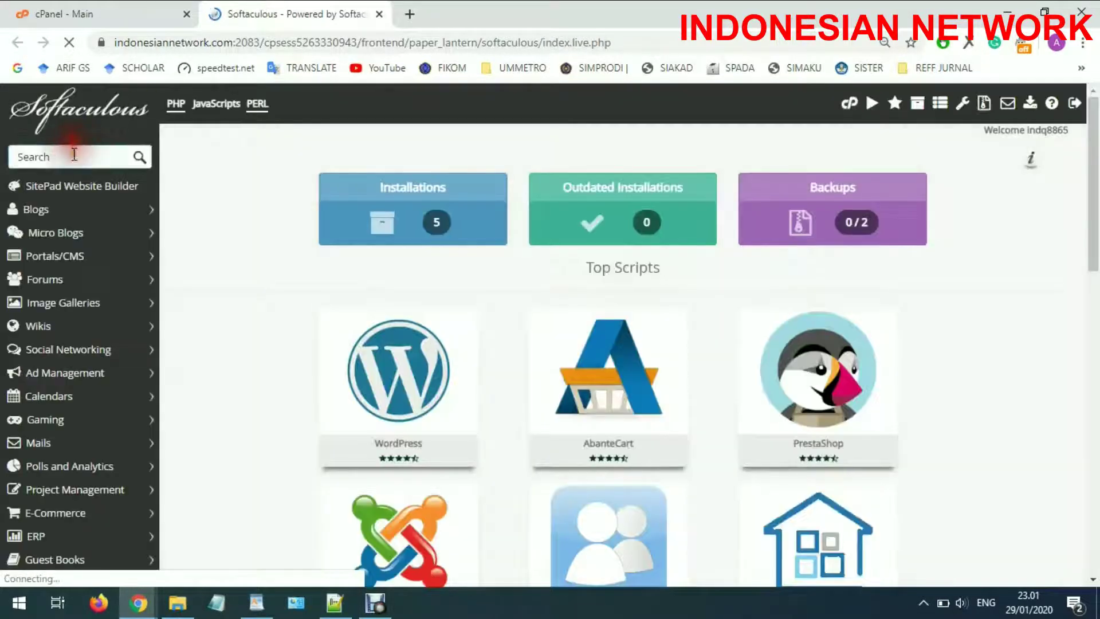
click(74, 155)
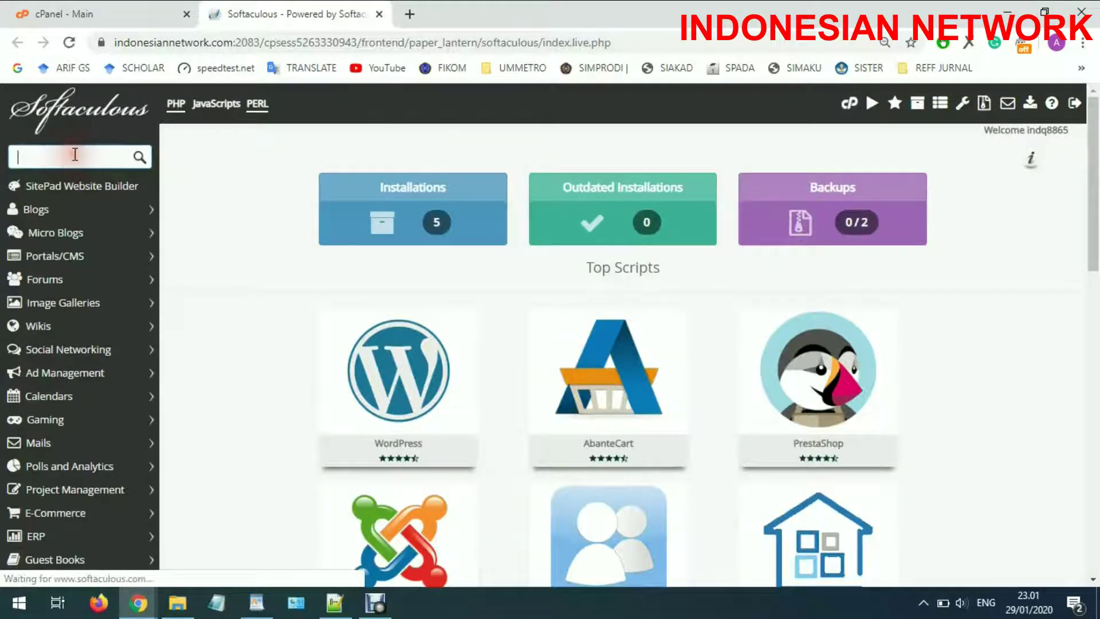
text(lj)
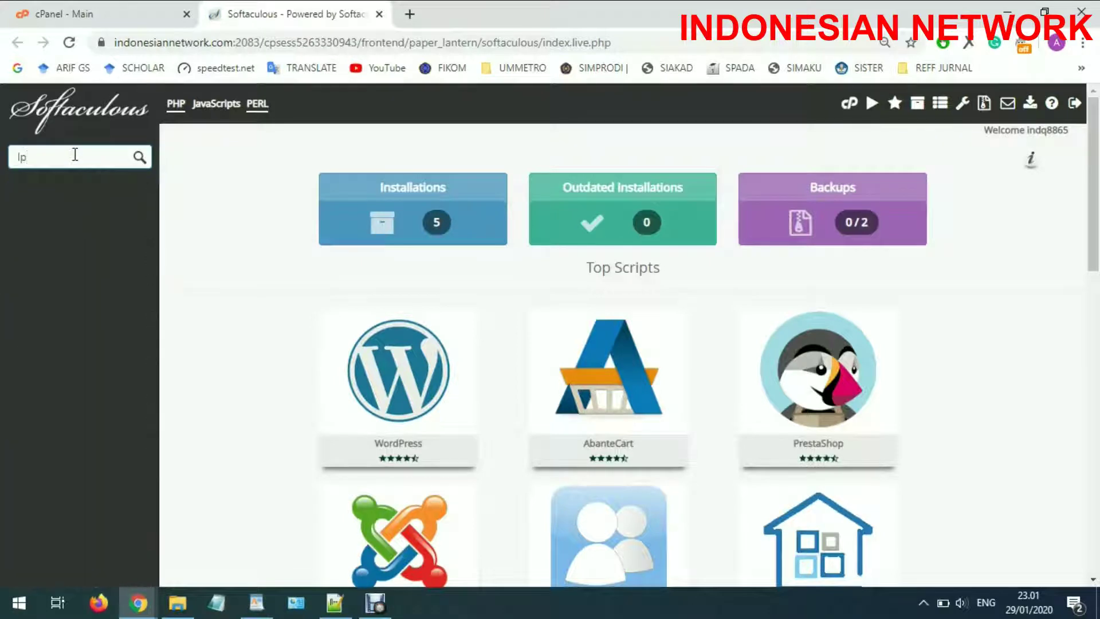
key(BackSpace)
key(BackSpace)
text(op)
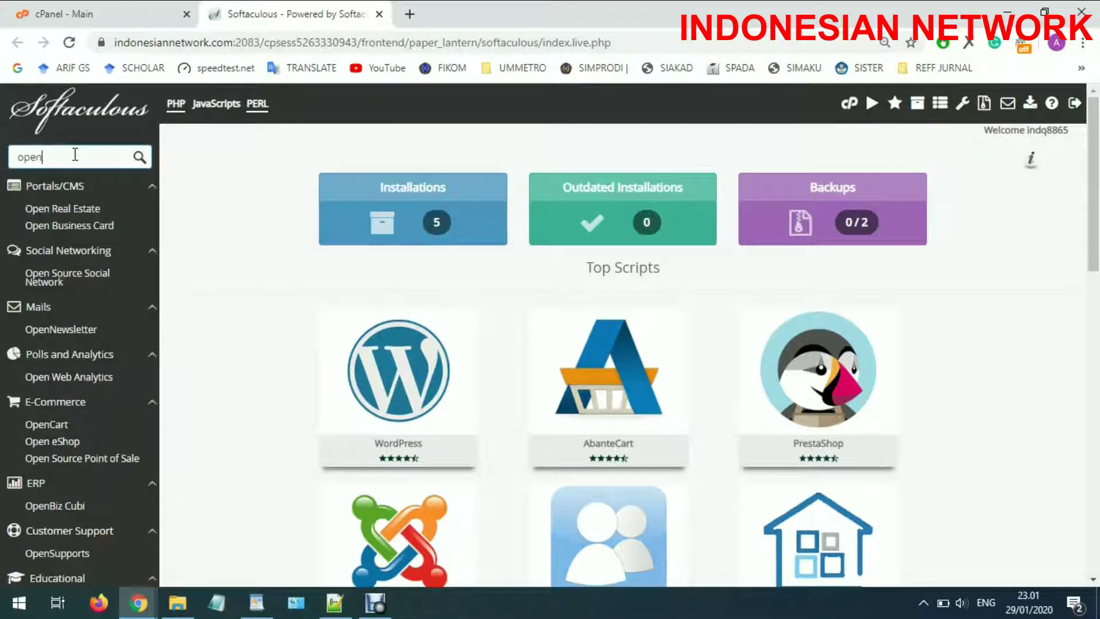
text(en)
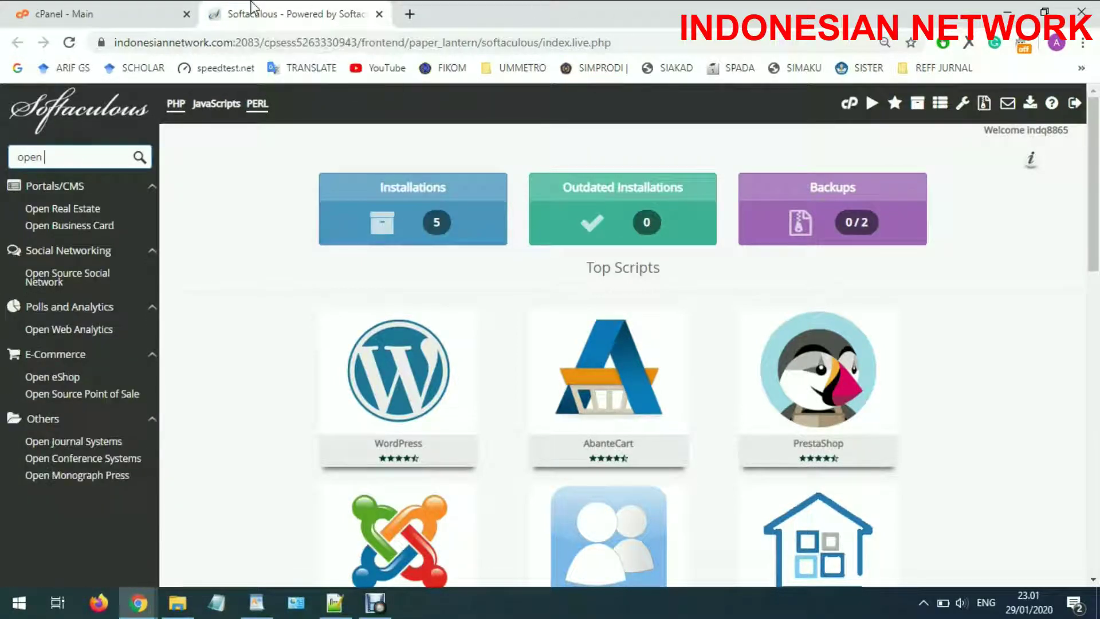
text( jo)
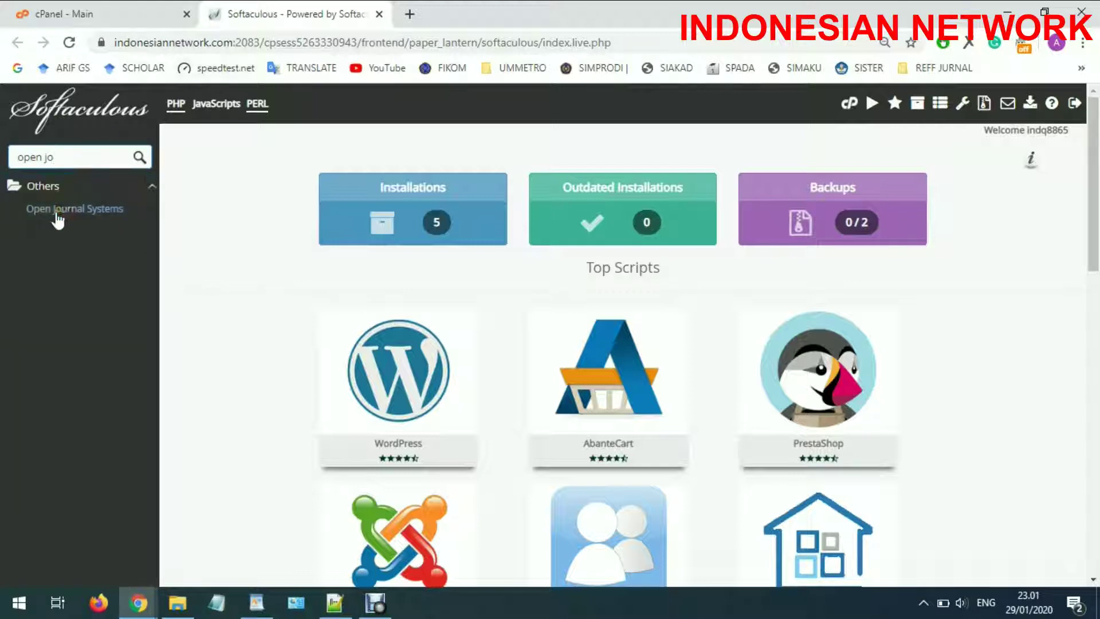
Open the Open Journal Systems overview and review its 67.90 MB space requirement and title
click(63, 210)
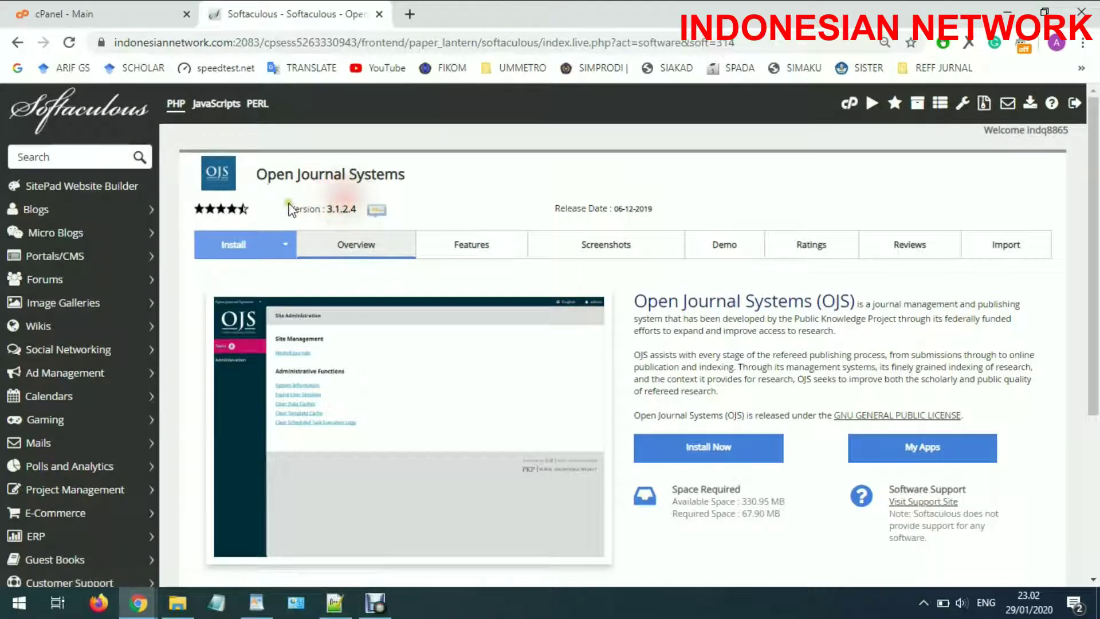
scroll(668, 228, down, 3)
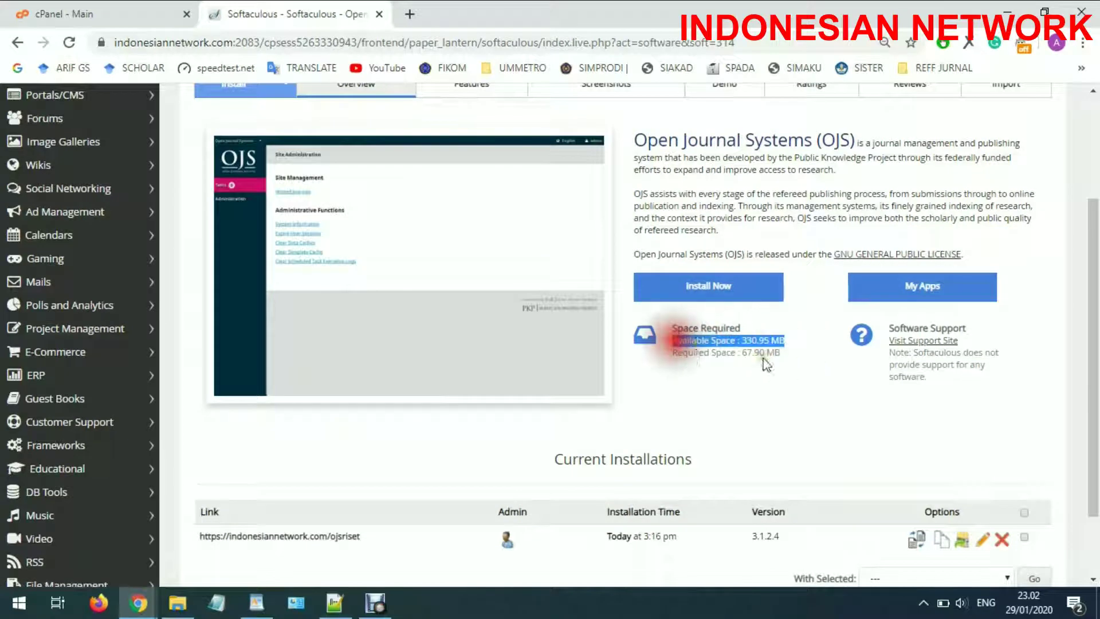
drag(802, 352, 671, 353)
scroll(685, 353, up, 2)
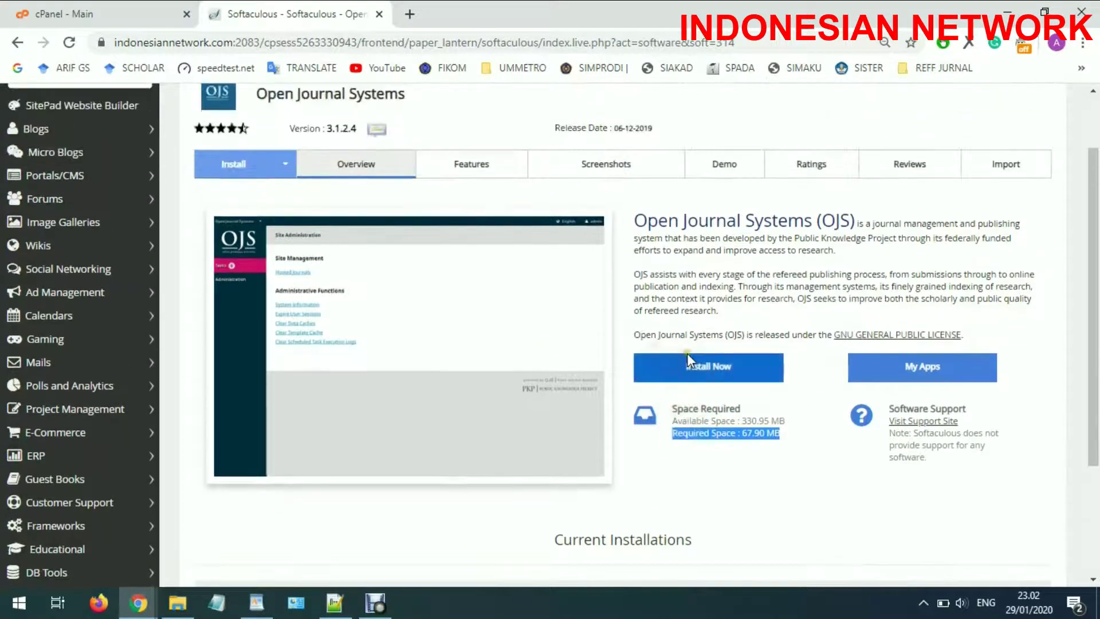
drag(639, 222, 860, 221)
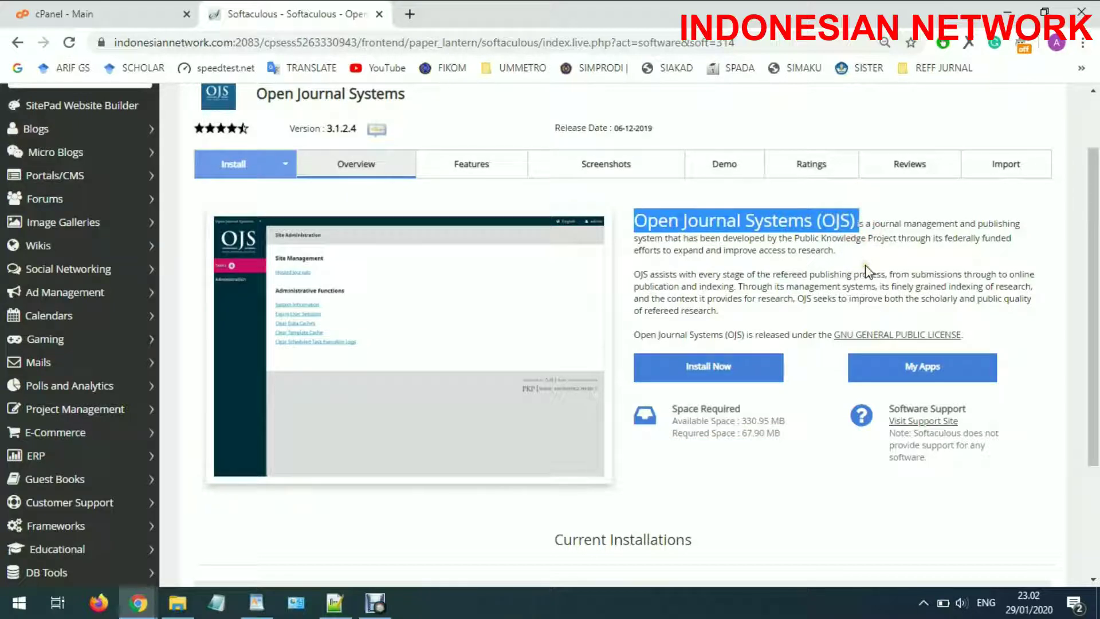
click(727, 359)
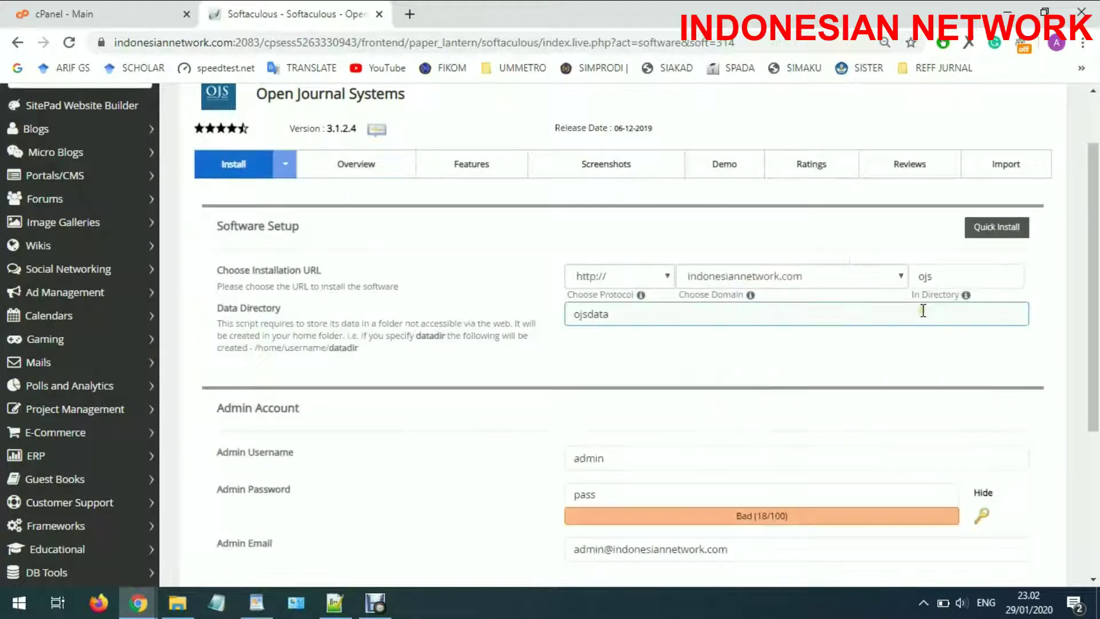
click(944, 274)
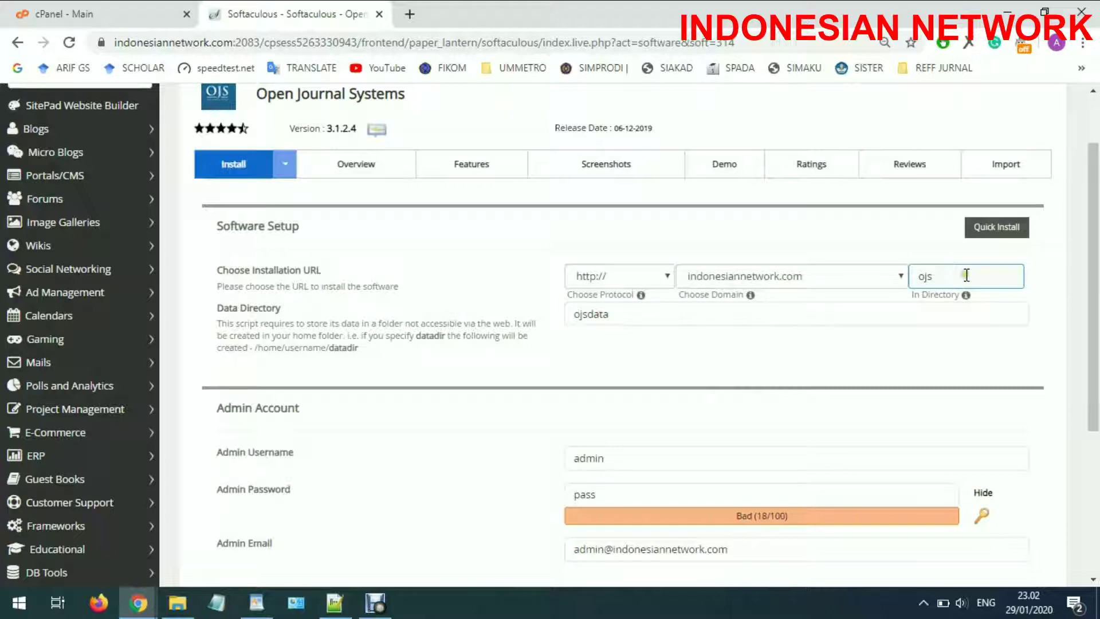
click(997, 243)
click(972, 277)
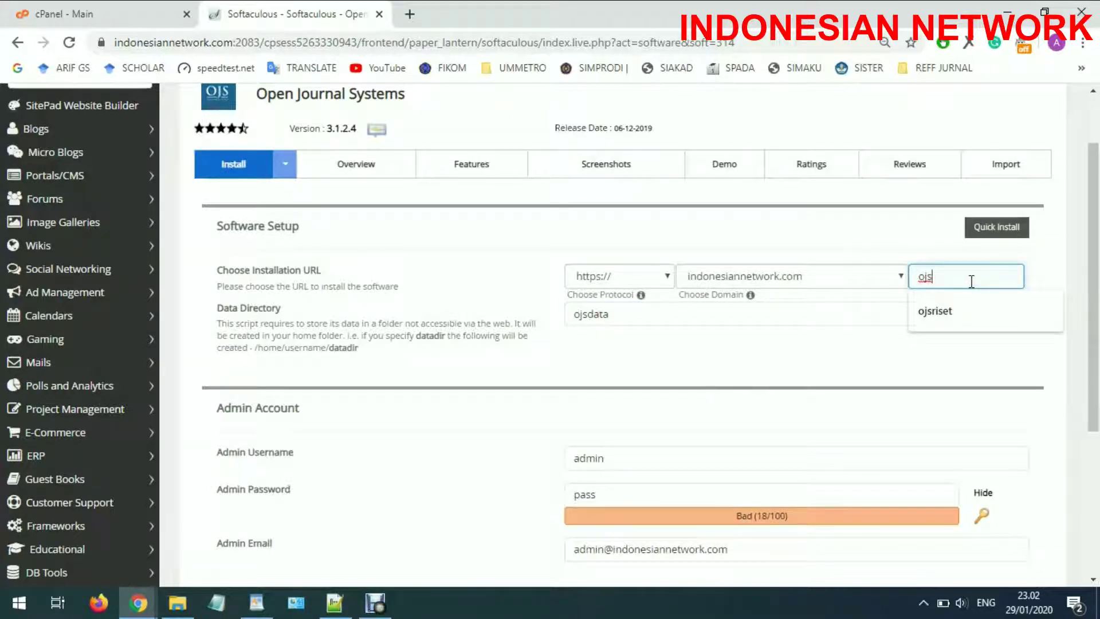
text(ku)
click(723, 310)
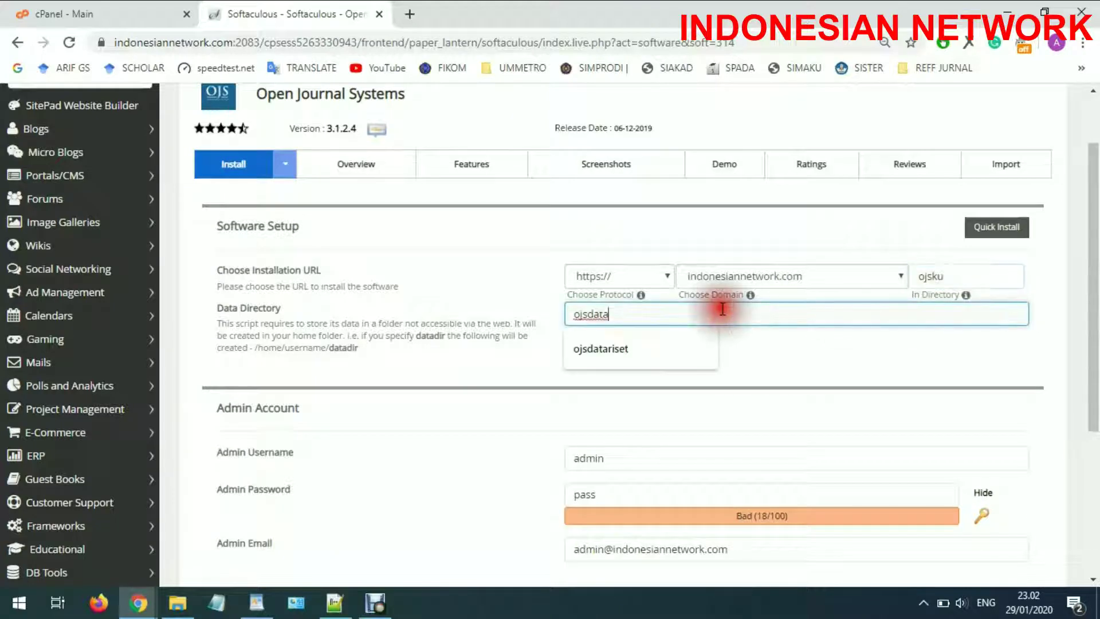
text(ku)
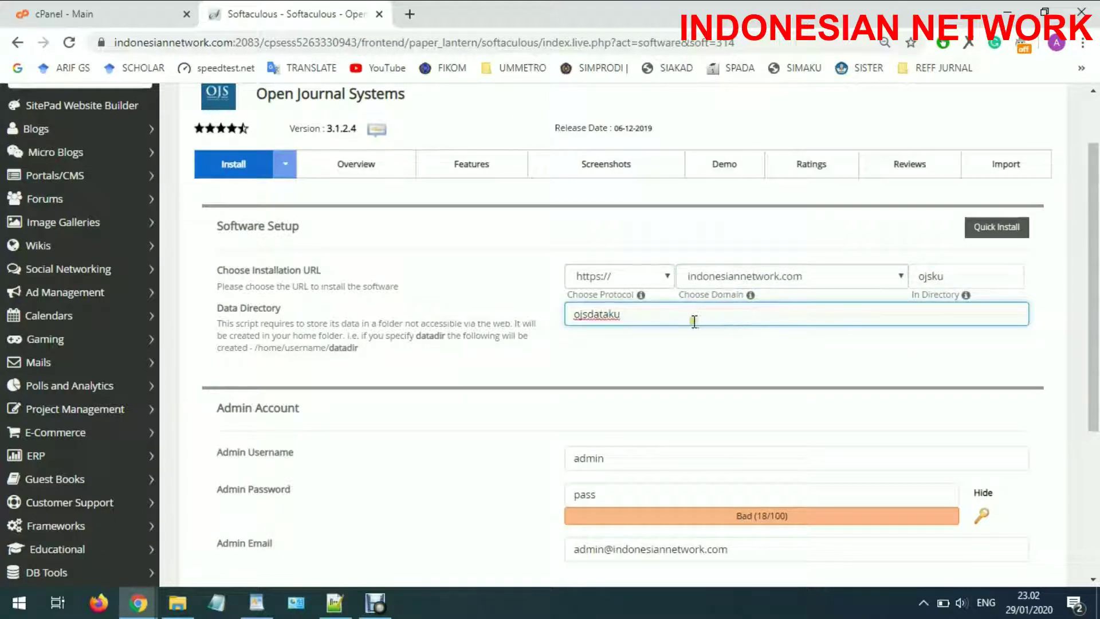
click(592, 315)
scroll(714, 332, down, 1)
Make the admin account password stronger
click(641, 416)
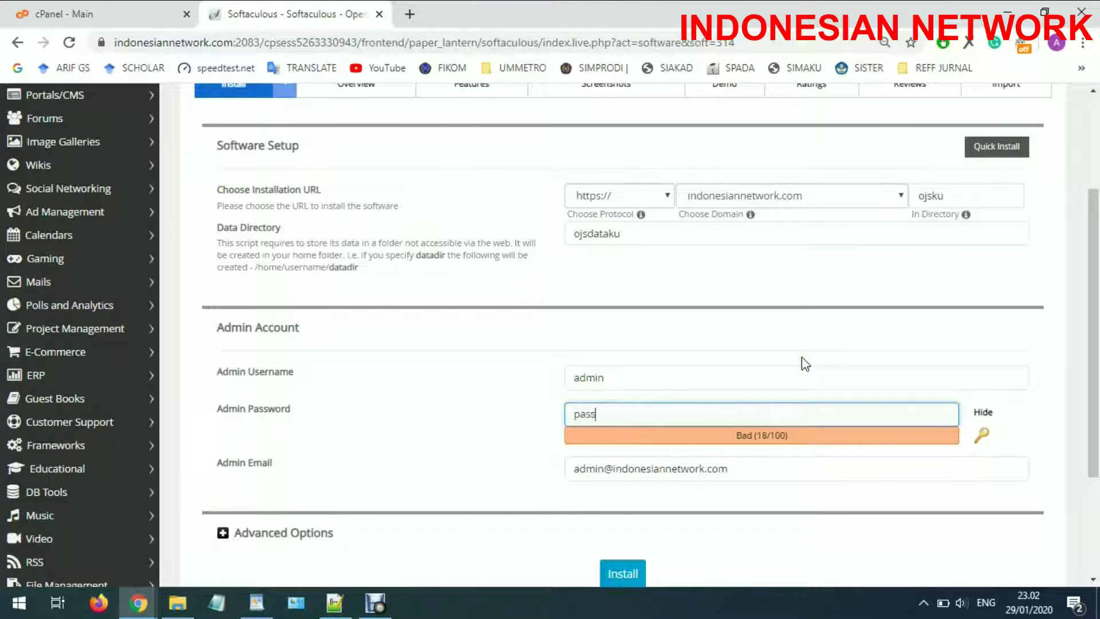
text(u)
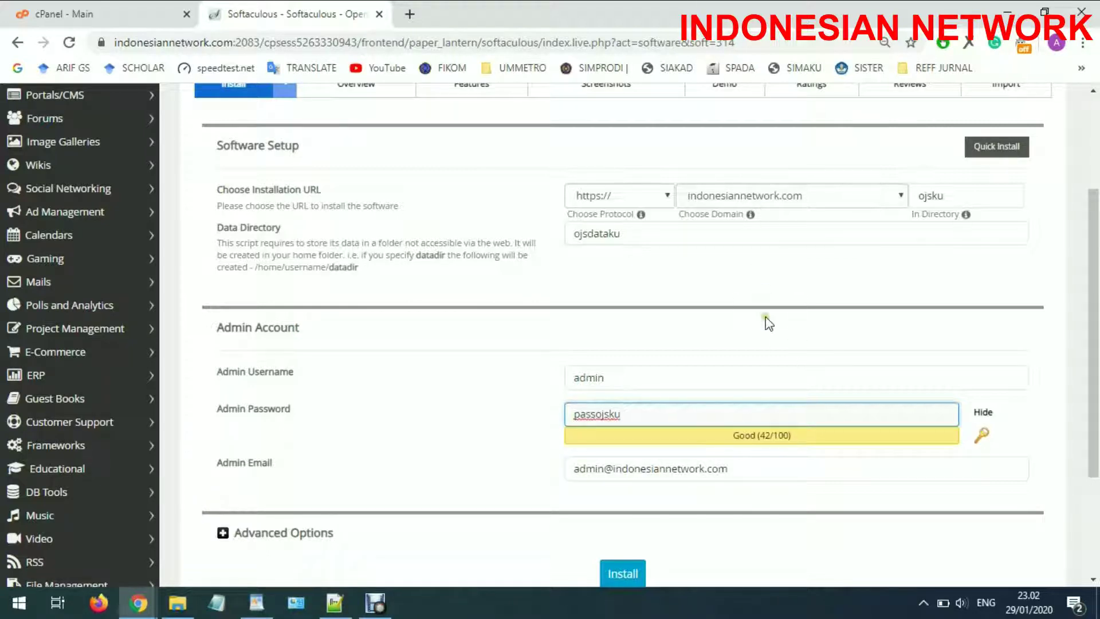
scroll(768, 324, down, 3)
scroll(758, 342, up, 4)
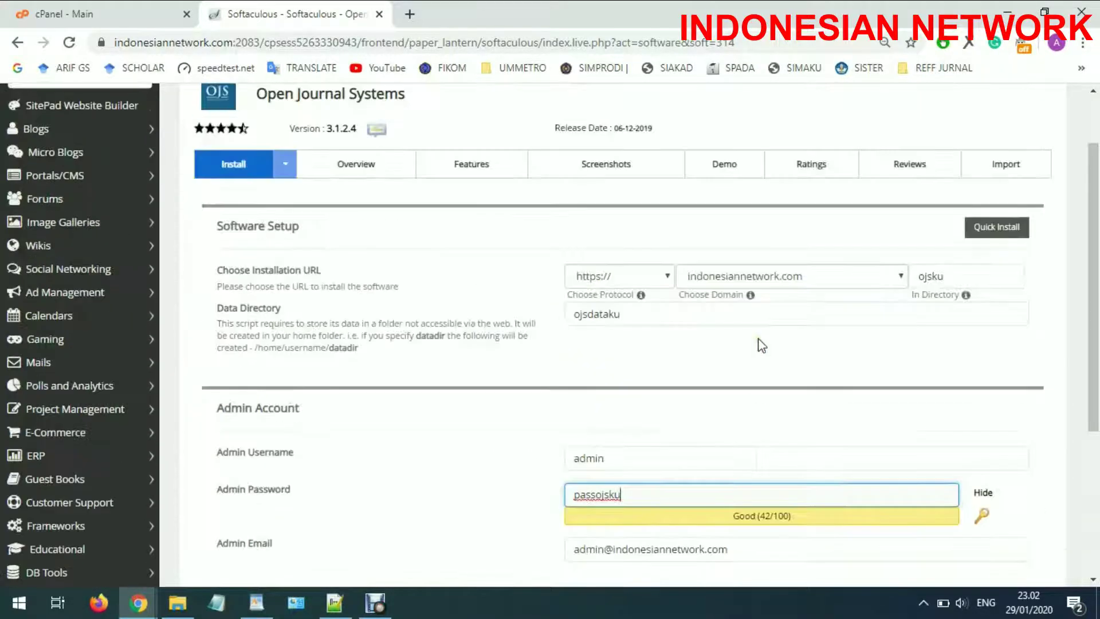
scroll(954, 306, down, 4)
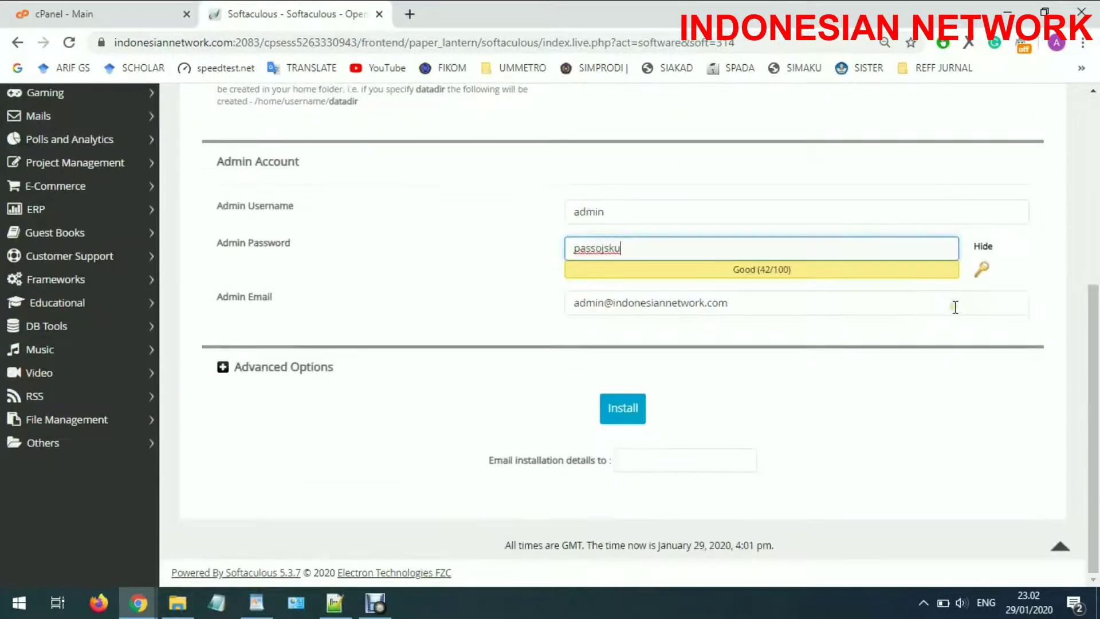
scroll(955, 307, up, 4)
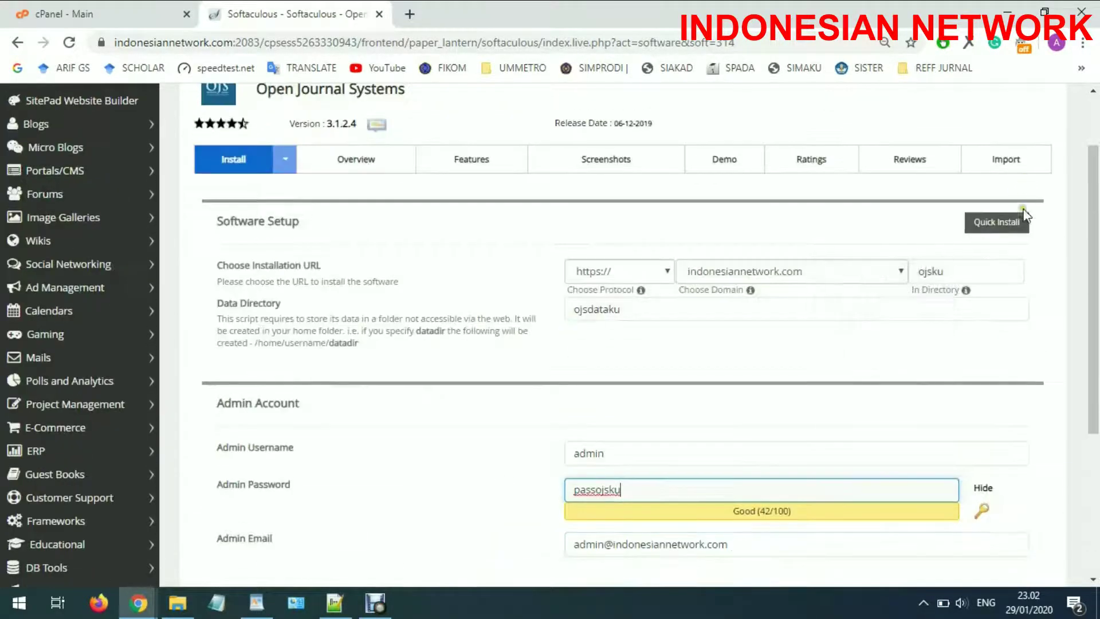
Switch to Quick Install and launch the Open Journal Systems installation
click(1016, 226)
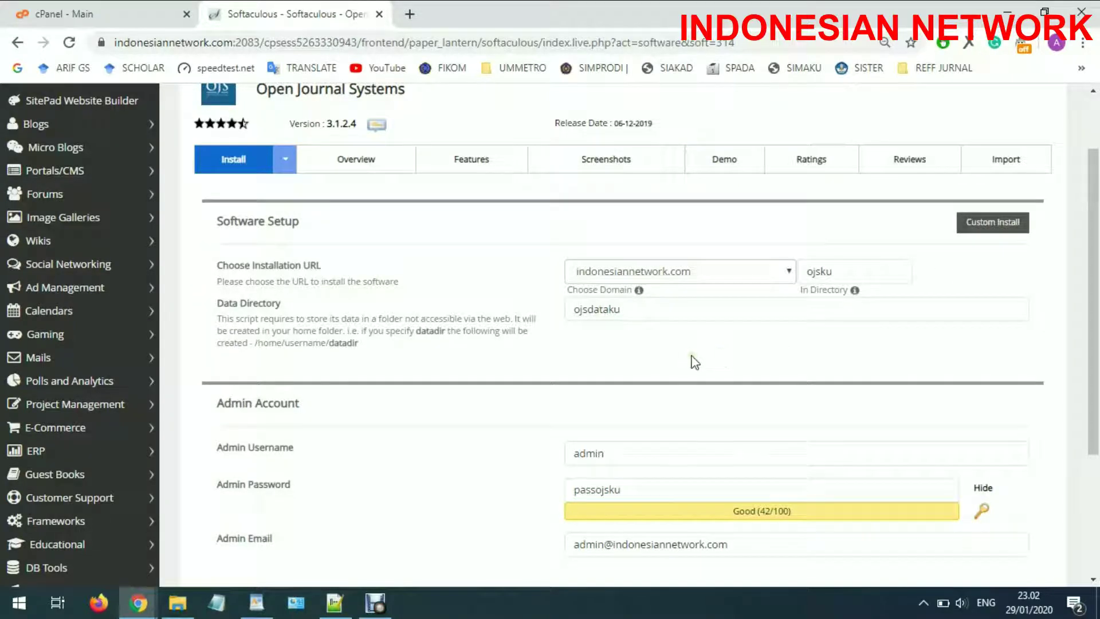
click(791, 314)
click(1047, 370)
scroll(1049, 370, down, 3)
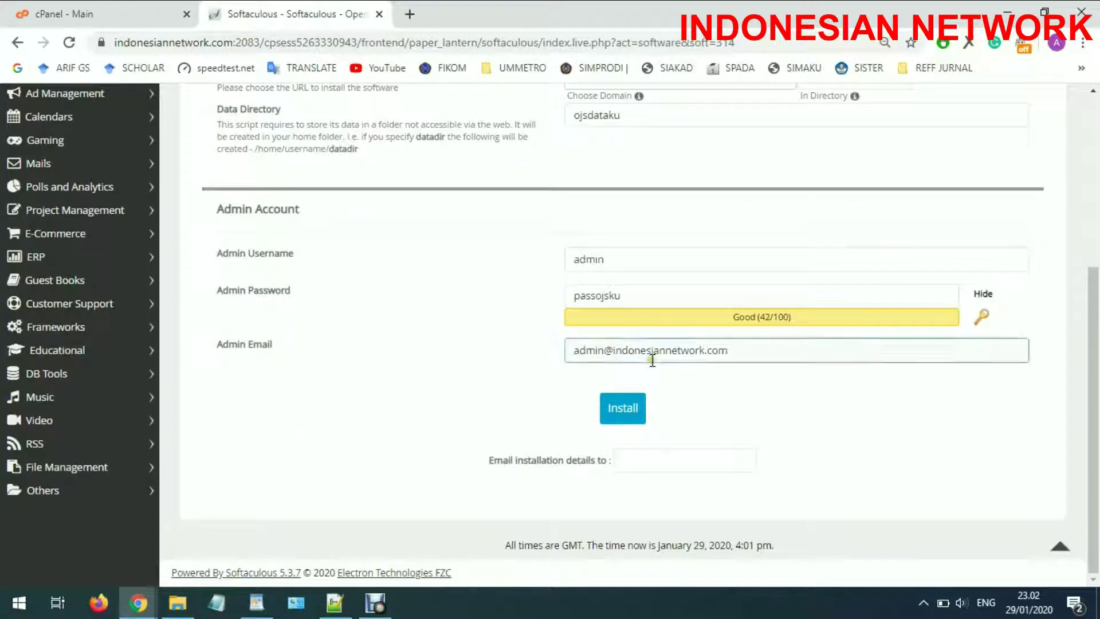
click(627, 410)
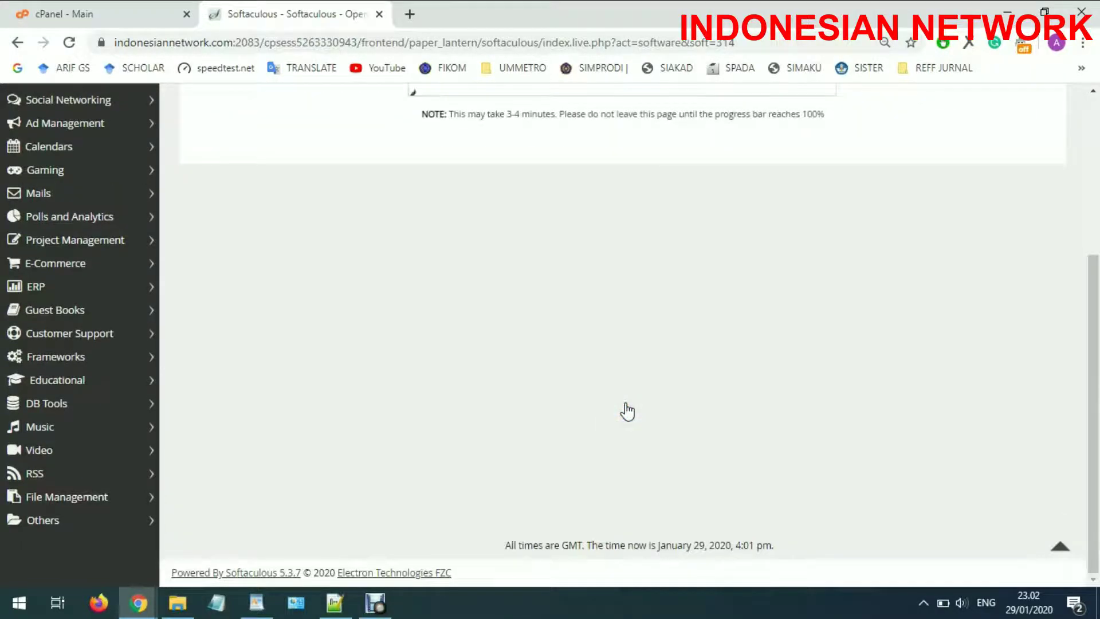
Allow PHP 7.1.33 to be enabled and rerun the OJS installation
scroll(627, 410, up, 4)
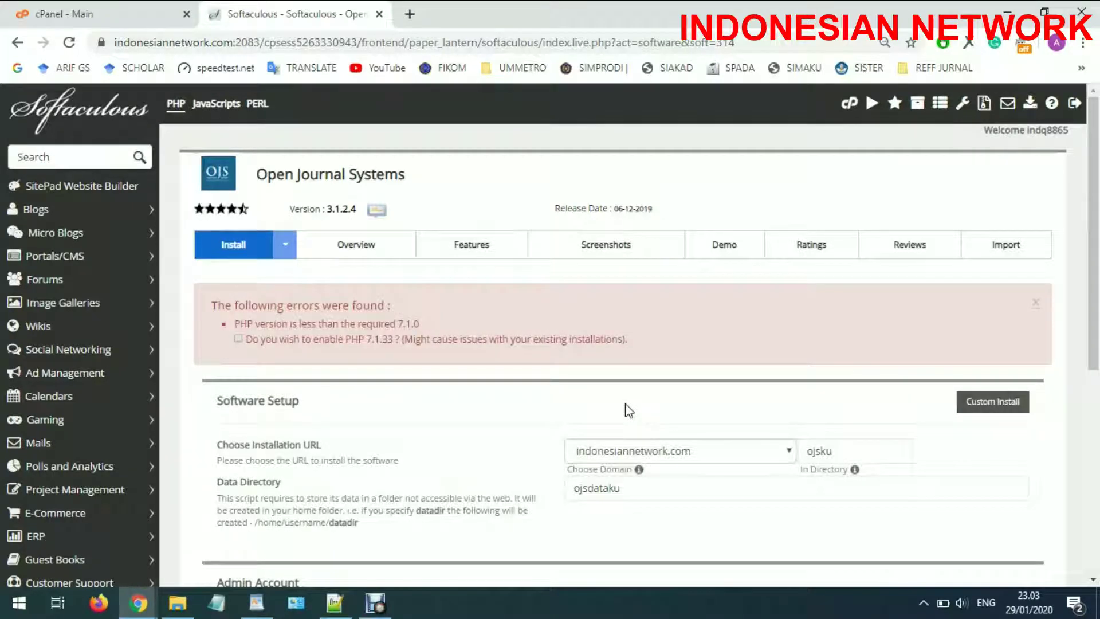
click(241, 341)
scroll(445, 392, down, 4)
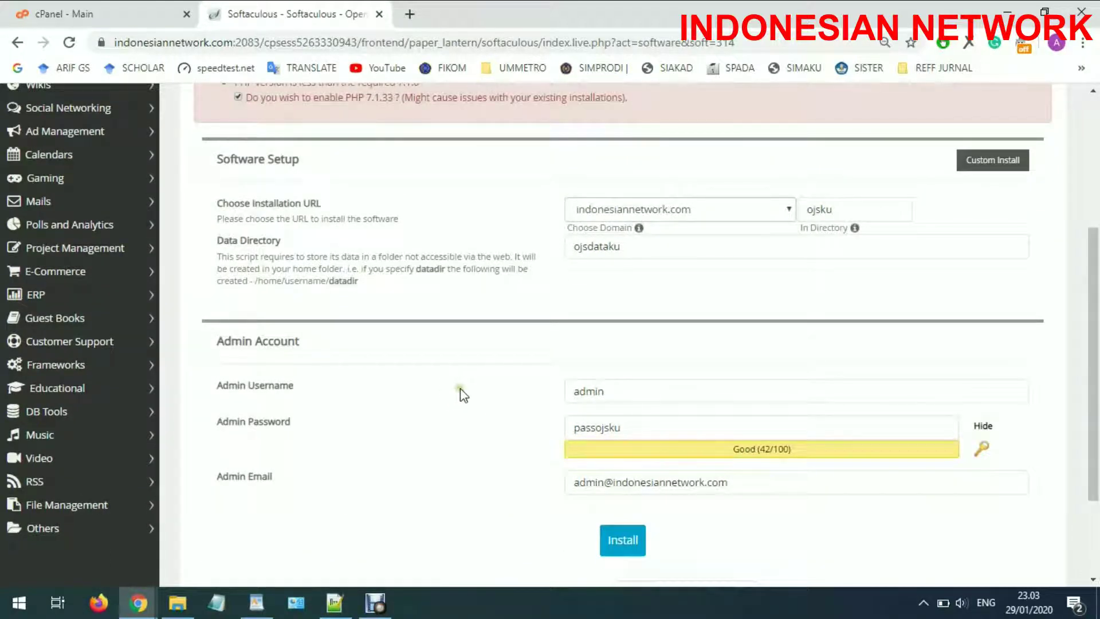
click(631, 547)
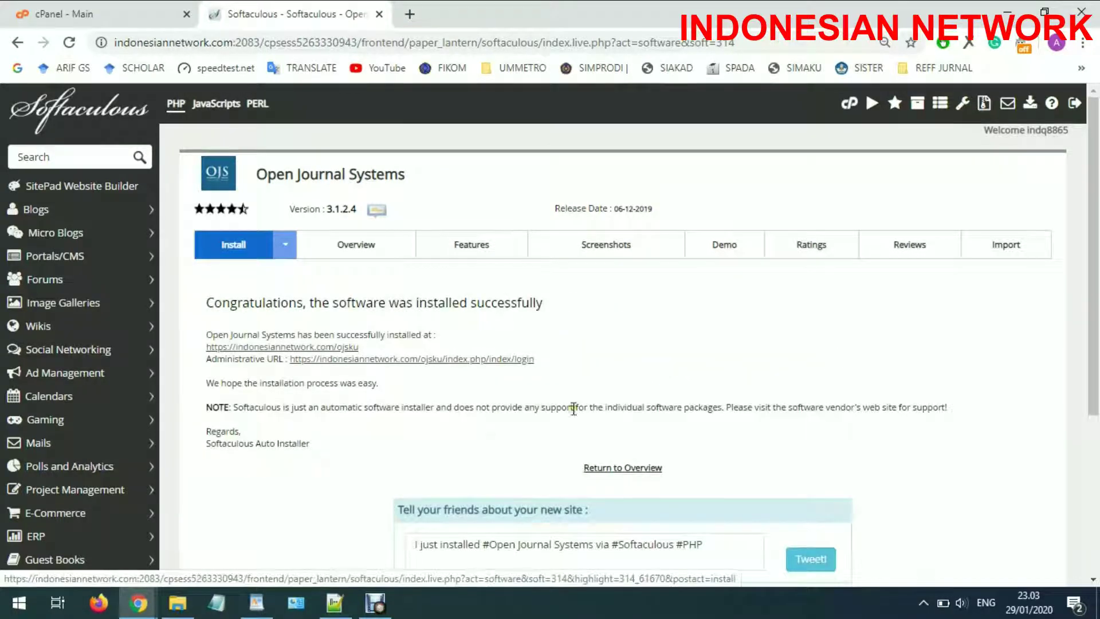
Open the new ojsku site in a new tab, inspect its unstyled content, then return to cPanel
right_click(329, 358)
click(364, 367)
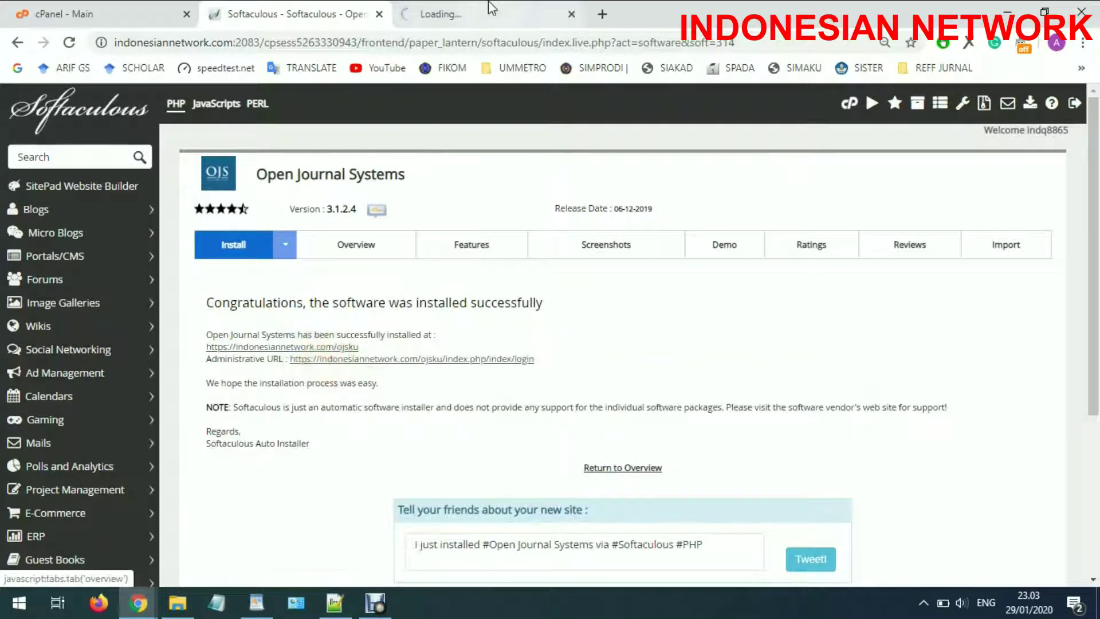
click(496, 8)
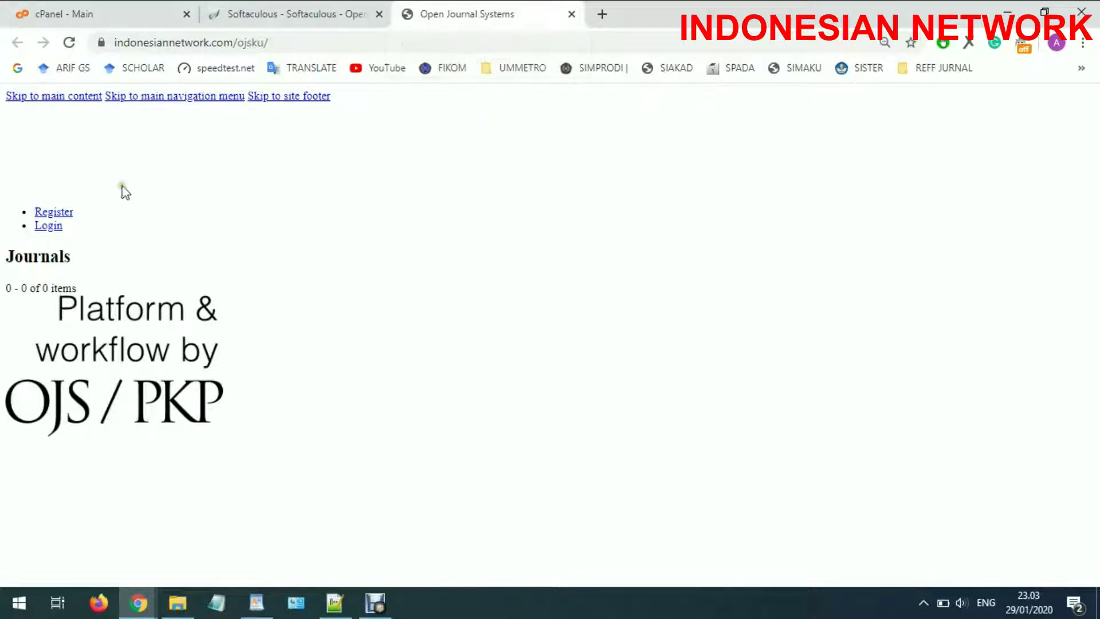
drag(3, 100, 283, 396)
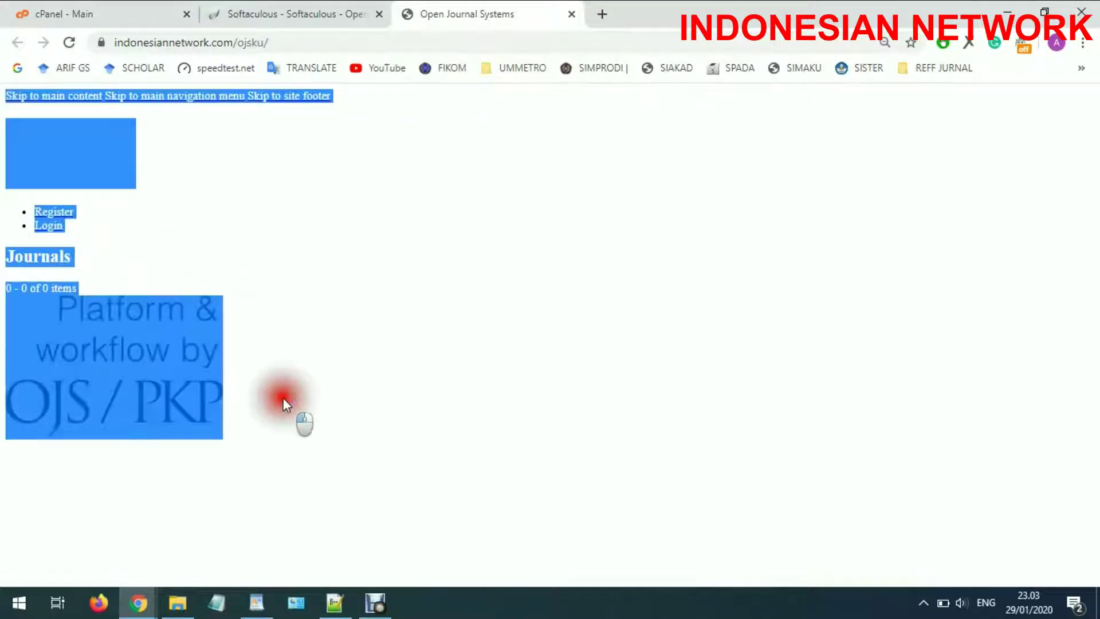
click(485, 394)
click(132, 17)
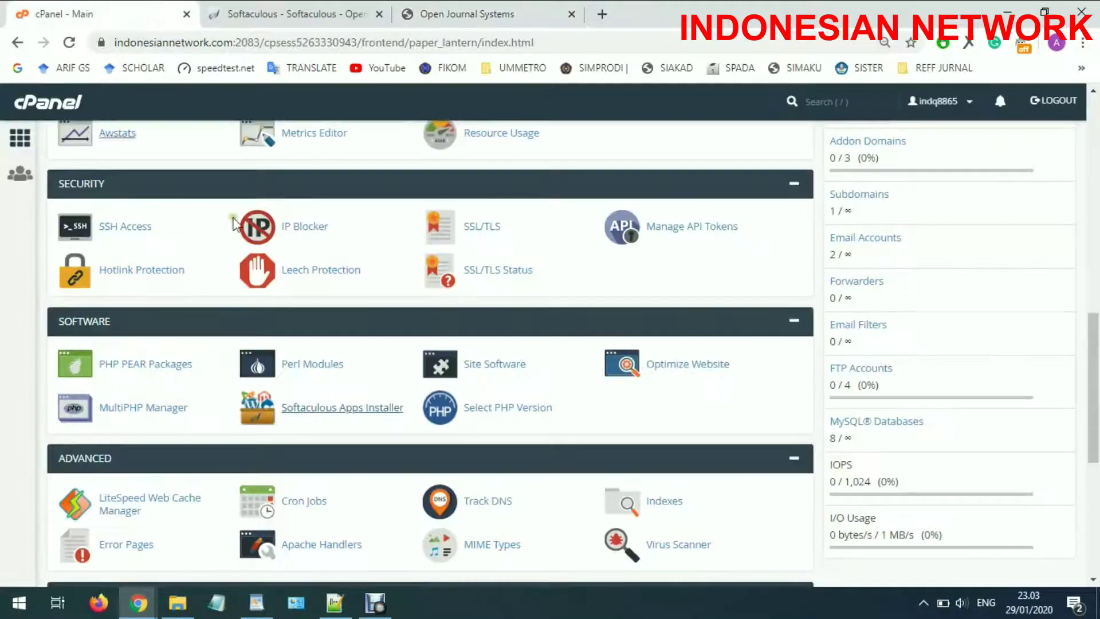
Open cPanel File Manager in a new browser tab
scroll(212, 258, up, 7)
scroll(212, 258, up, 5)
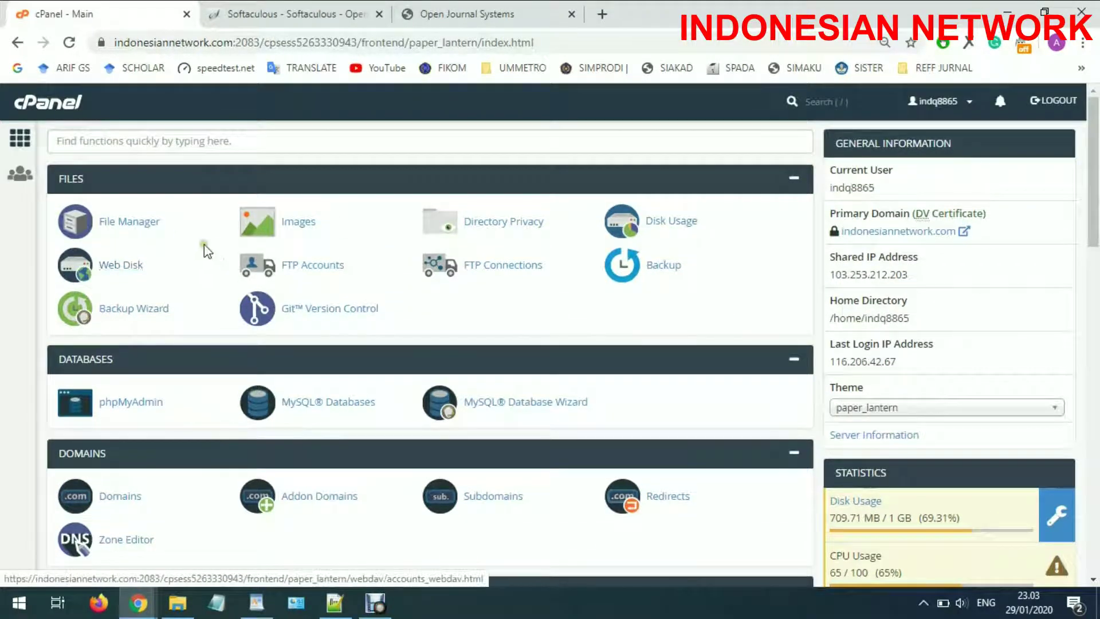
right_click(150, 224)
click(172, 239)
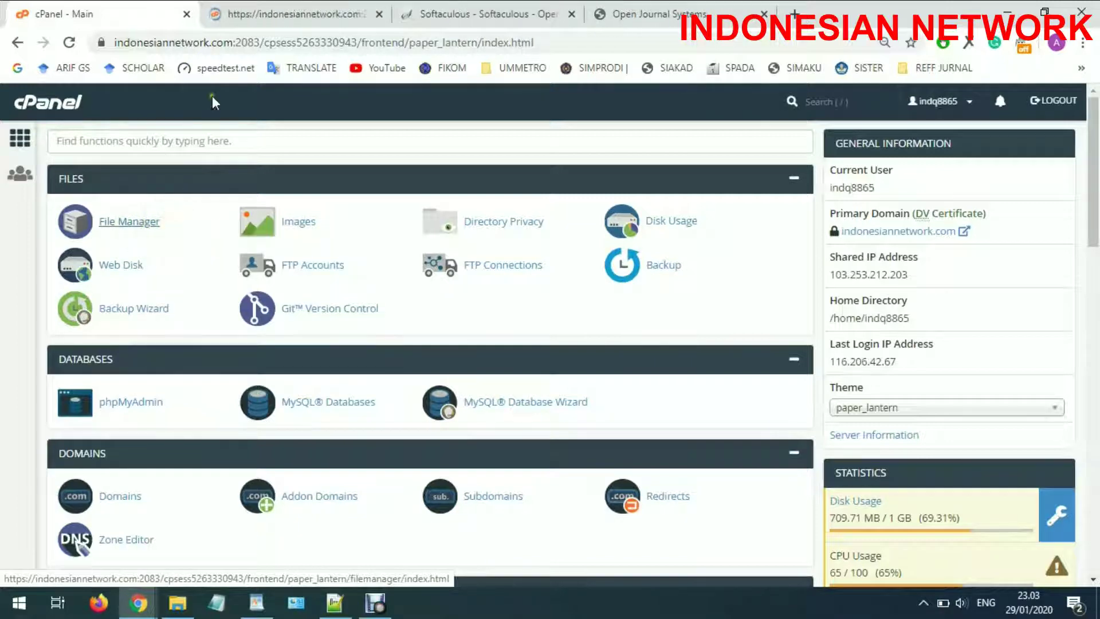
click(250, 8)
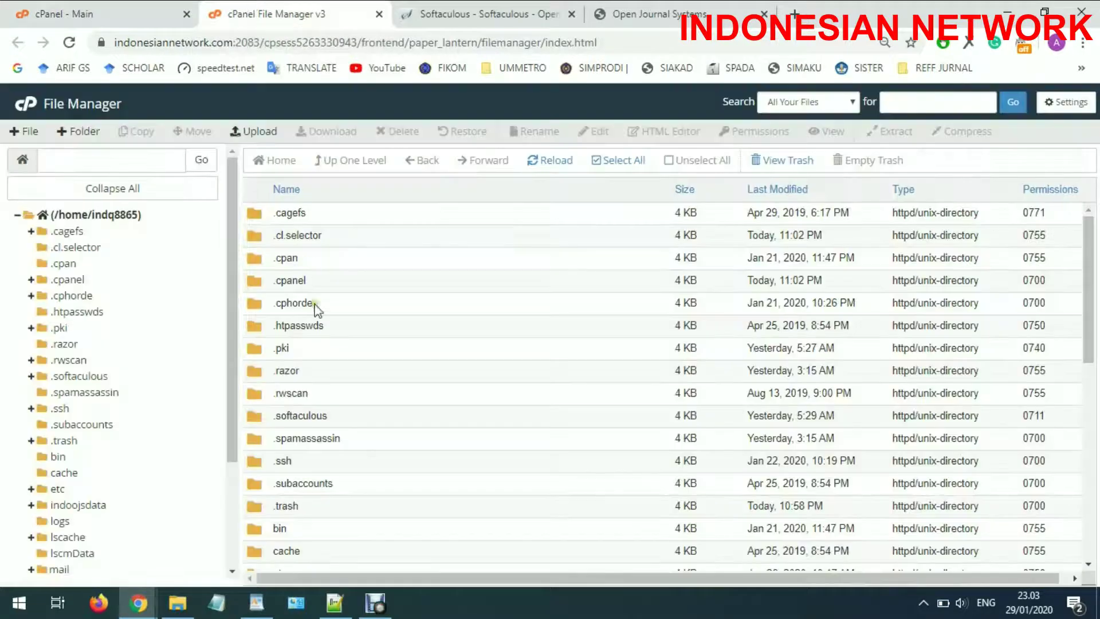
Copy the PageHandler.inc.php file name from the Notepad++ fix notes
click(335, 603)
drag(214, 185, 12, 185)
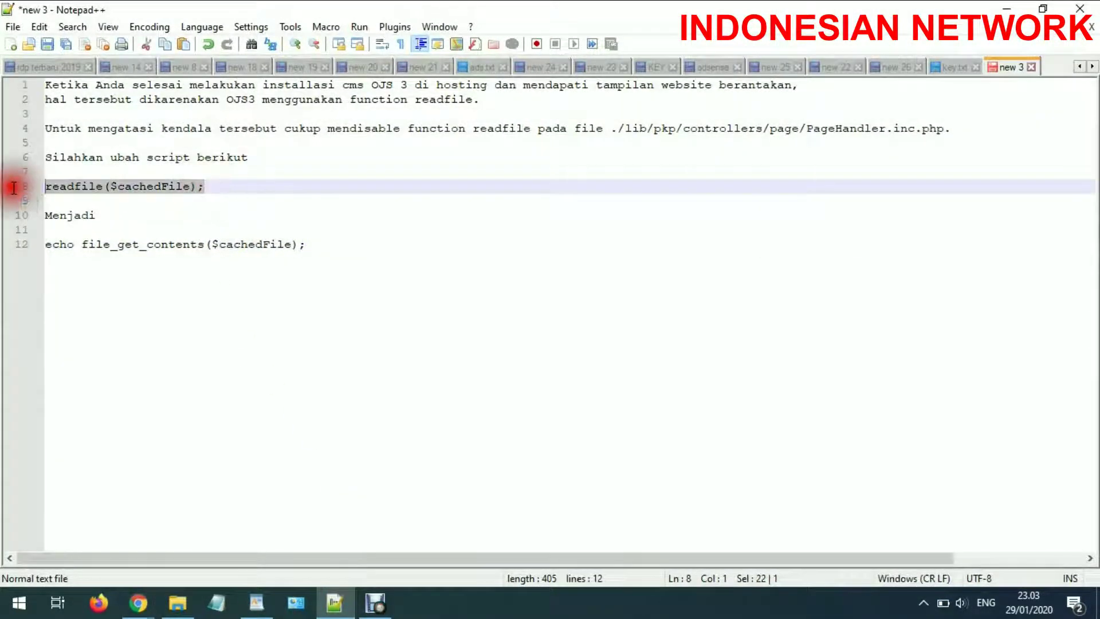
right_click(57, 187)
click(475, 183)
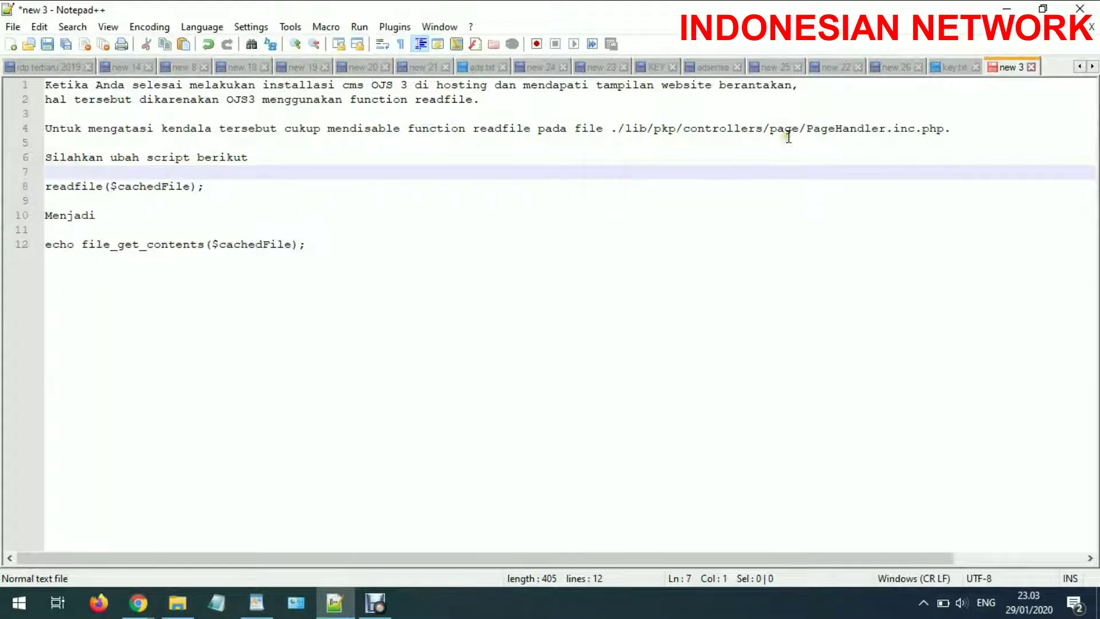
drag(807, 129, 944, 128)
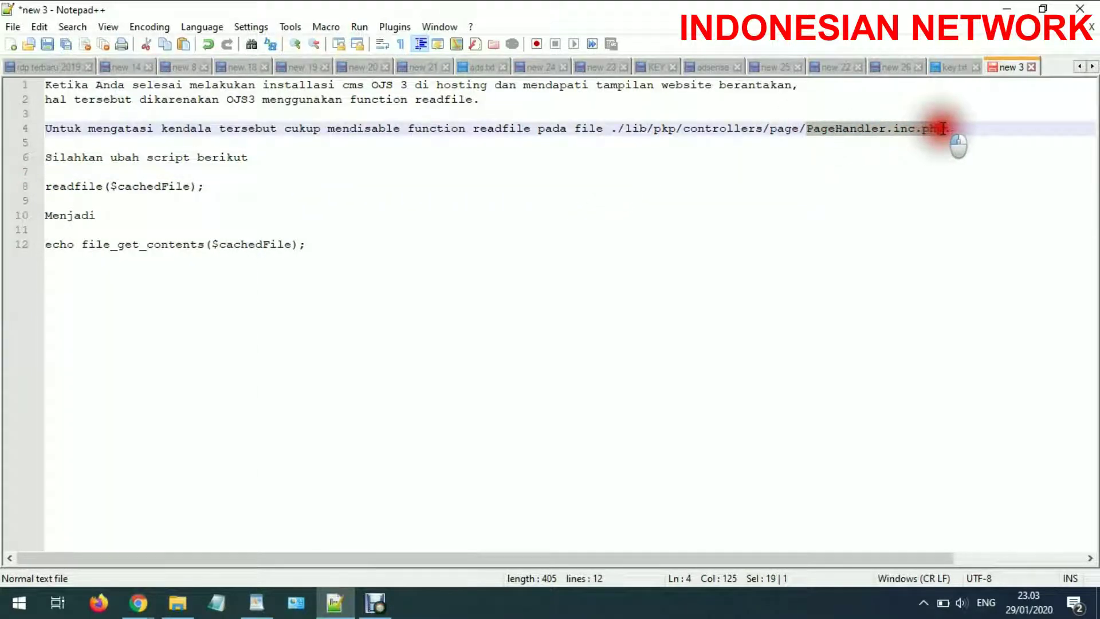
right_click(943, 129)
click(940, 152)
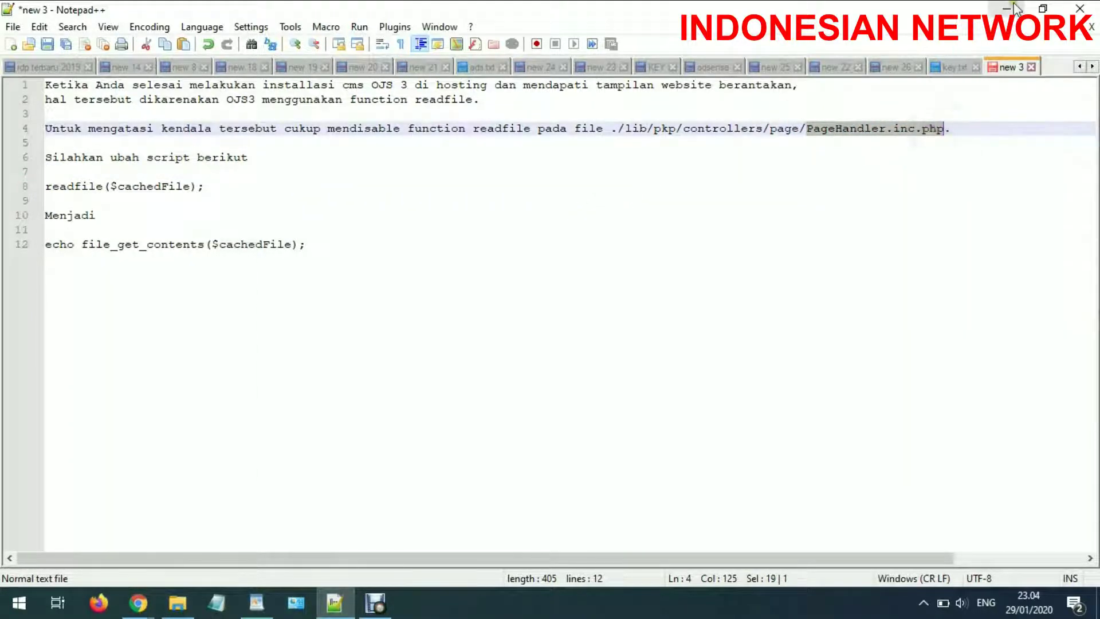
key(alt+Tab)
Search for PageHandler.inc.php and open the public_html/ojsku copy in the code editor
click(907, 103)
key(ctrl+v)
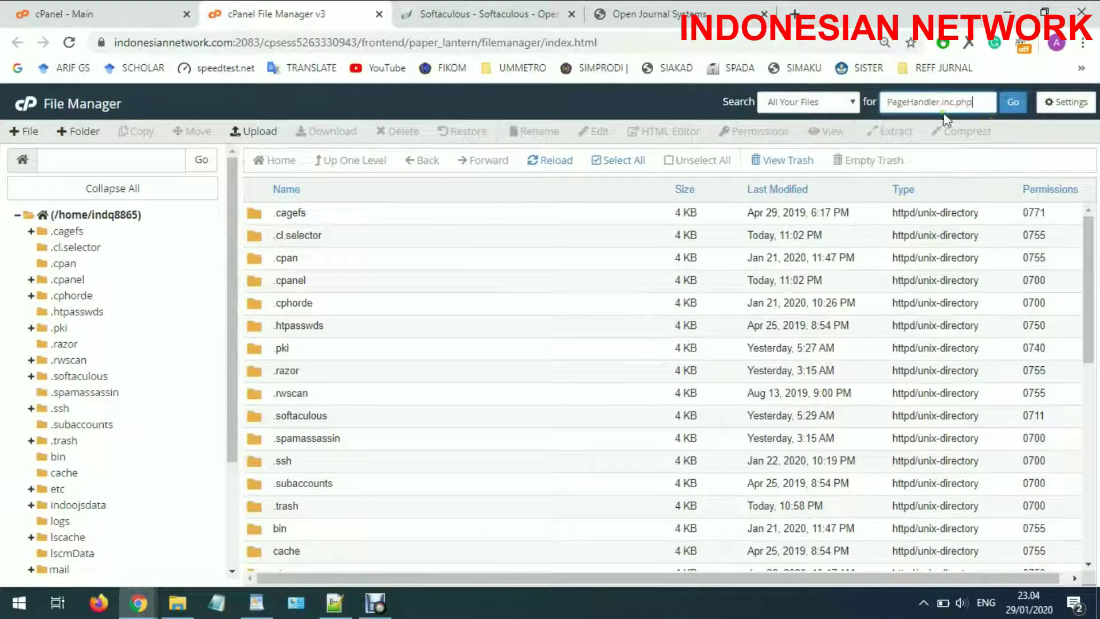
click(1012, 114)
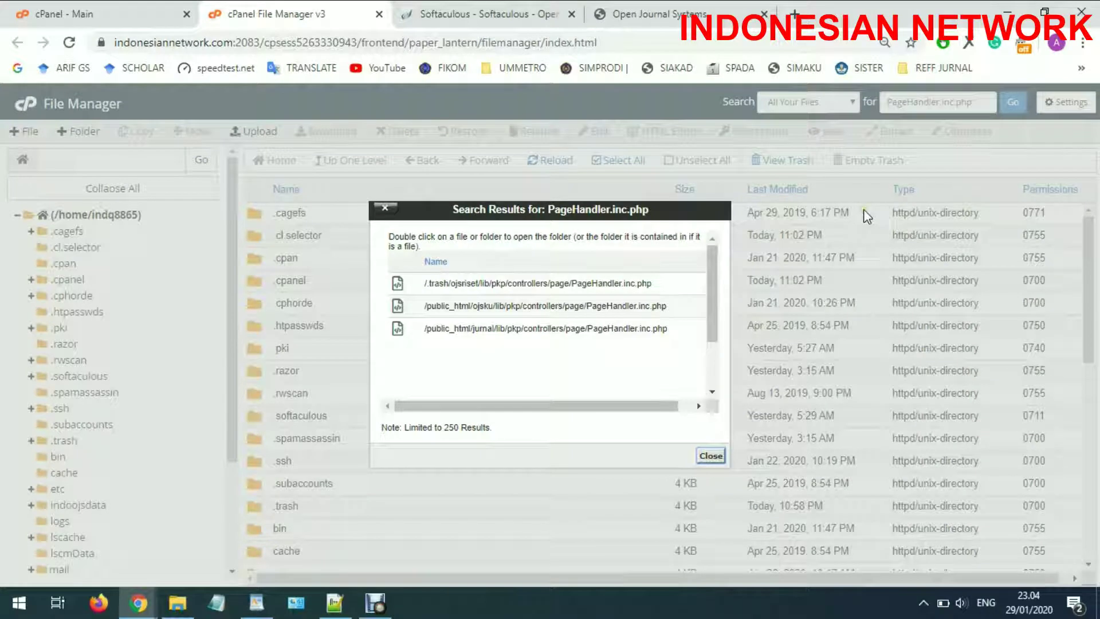
double_click(535, 306)
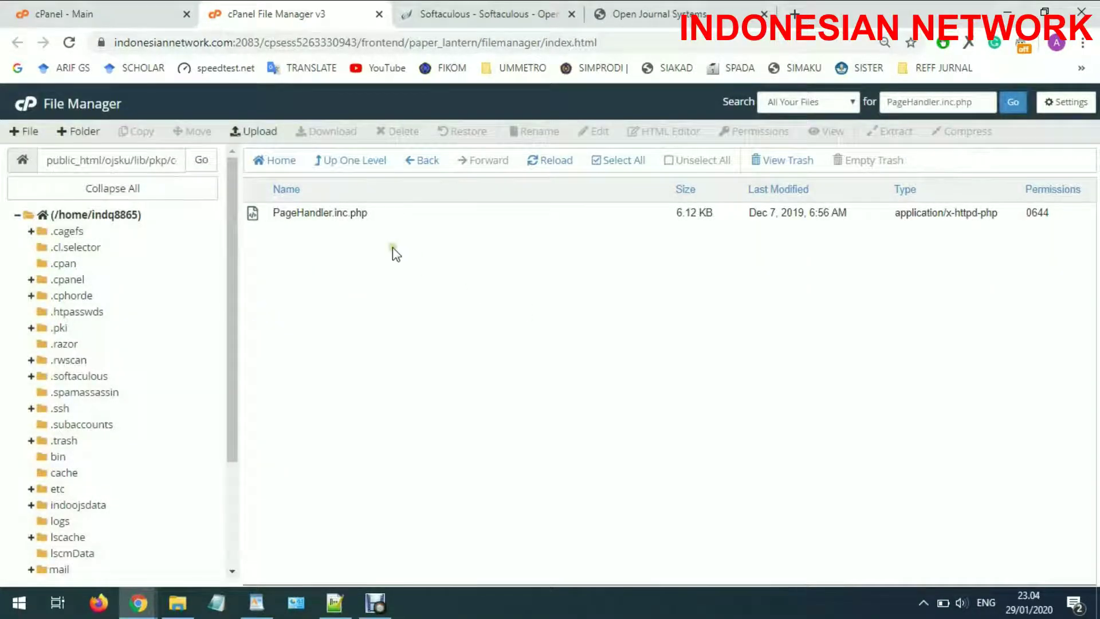
right_click(312, 214)
click(339, 271)
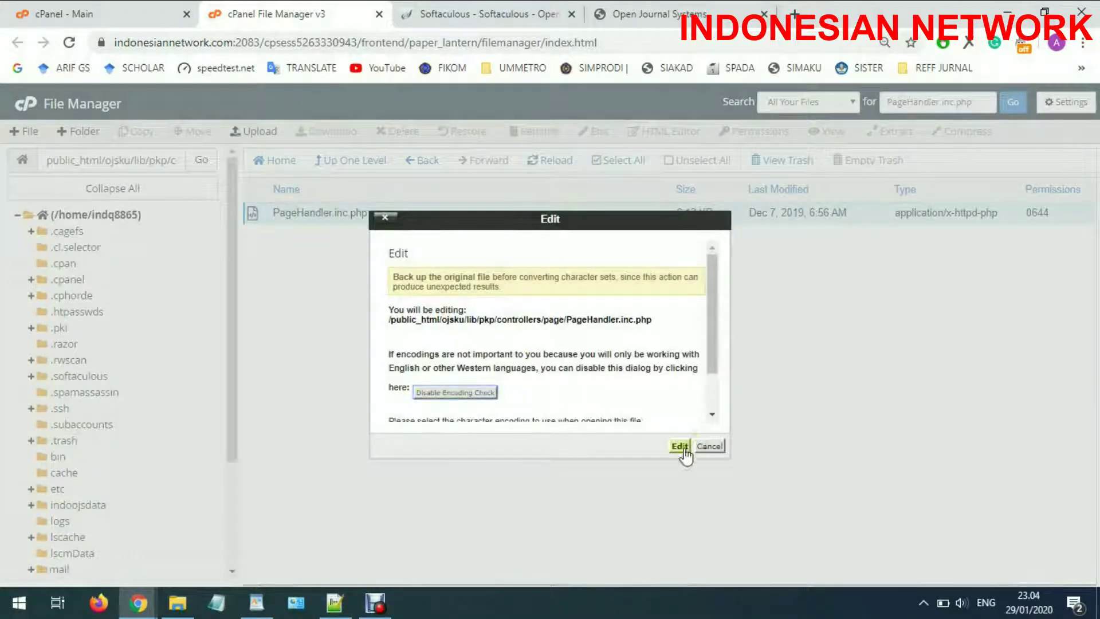
click(680, 447)
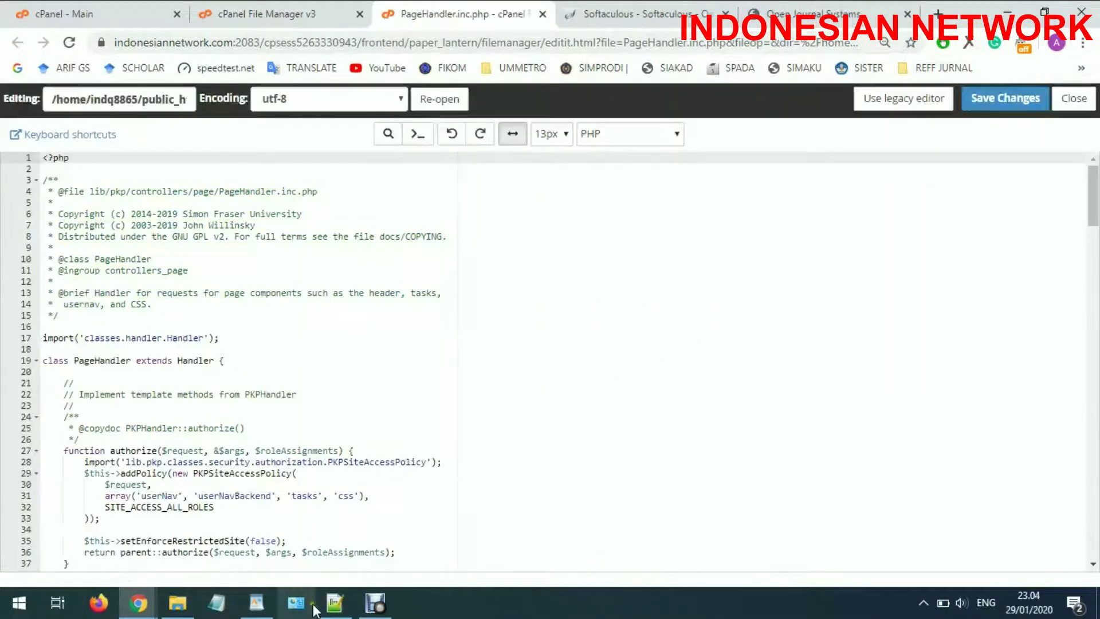
Copy readfile($cachedFile); from the notes and find it in PageHandler.inc.php
click(335, 603)
drag(212, 186, 44, 186)
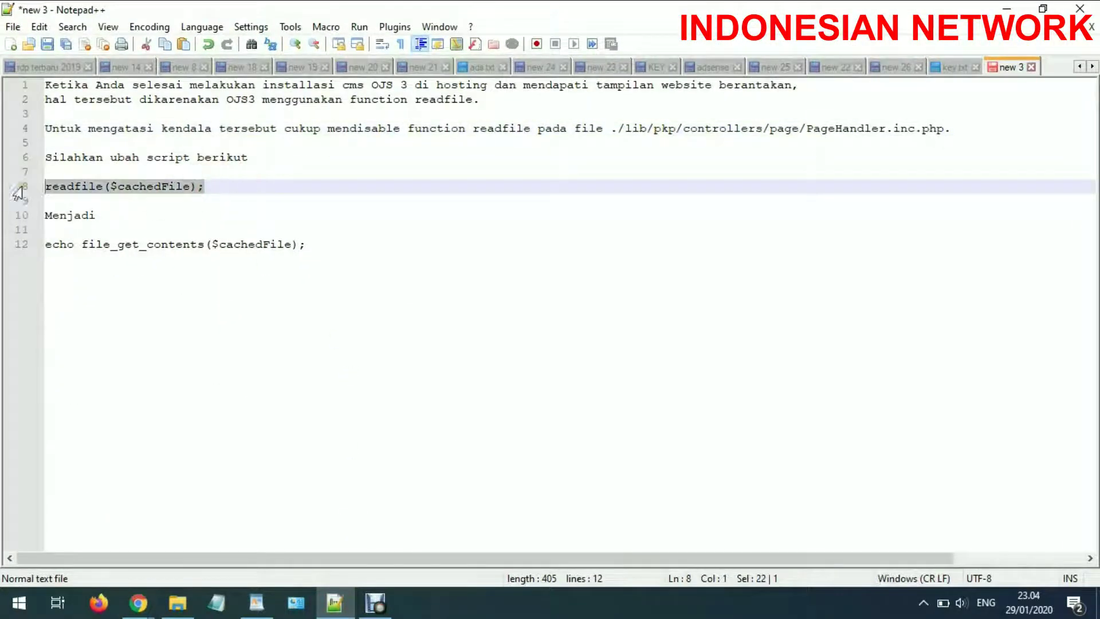
right_click(41, 186)
drag(232, 184, 49, 187)
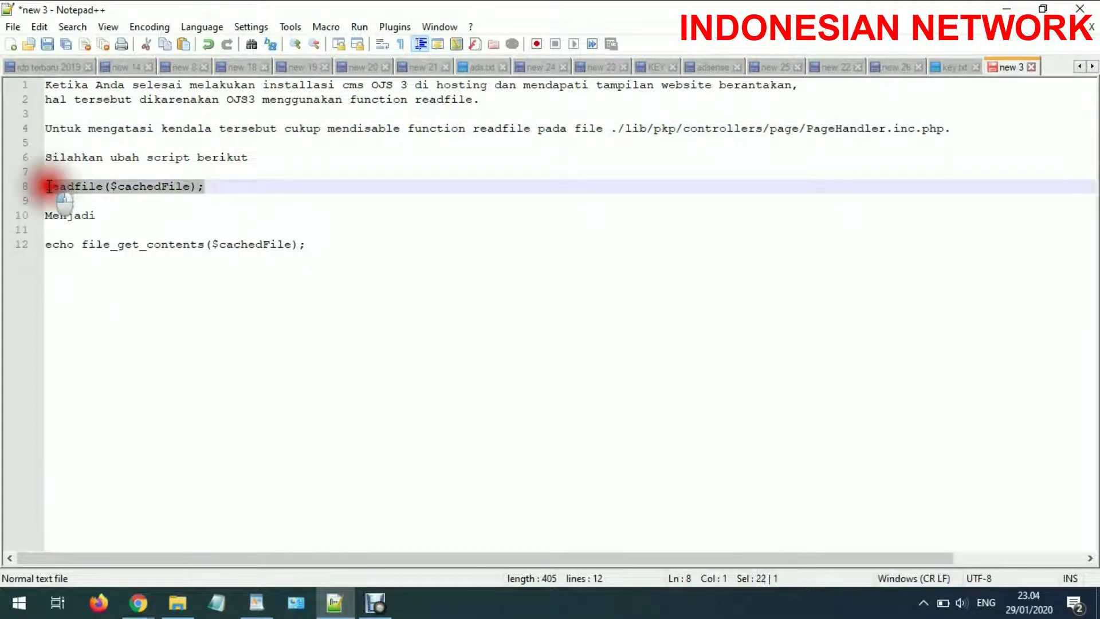
right_click(49, 186)
click(60, 217)
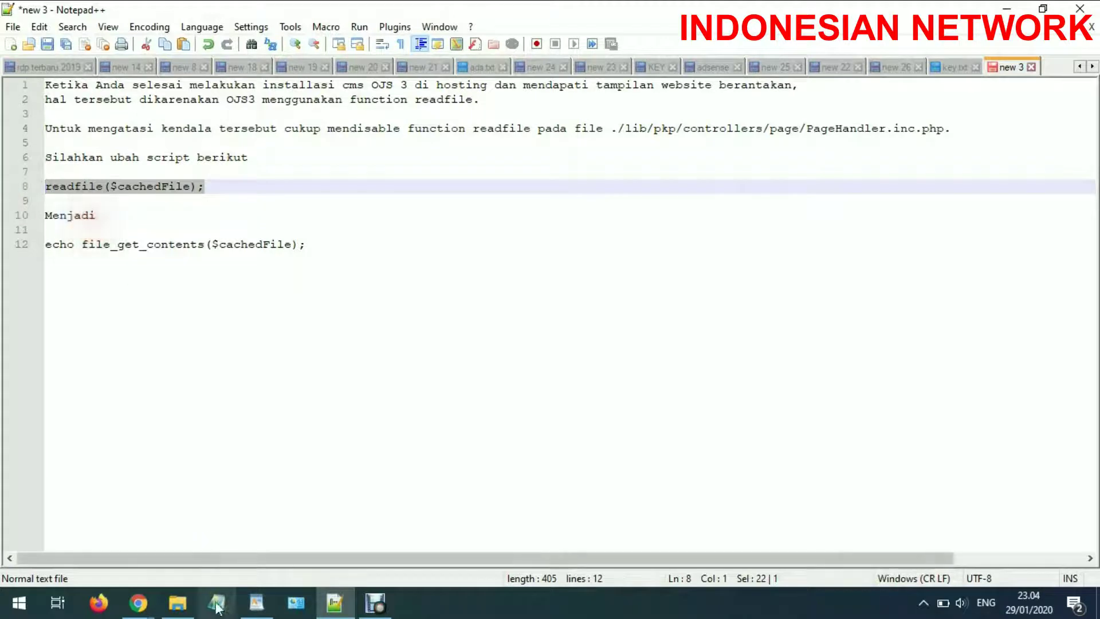
mouse_move(137, 602)
click(98, 536)
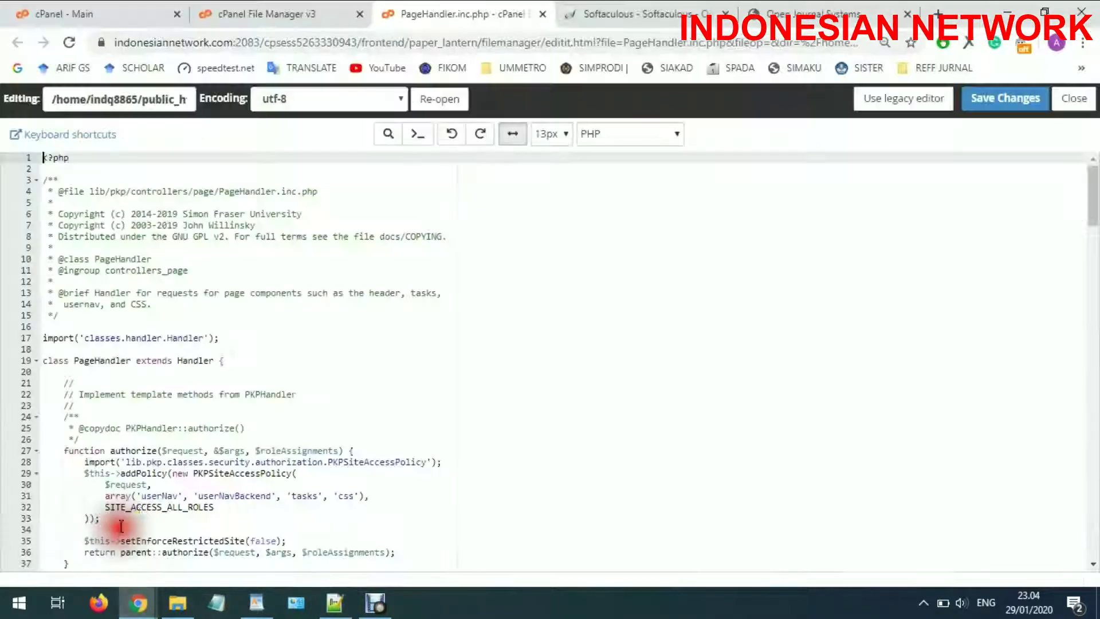
key(ctrl+f)
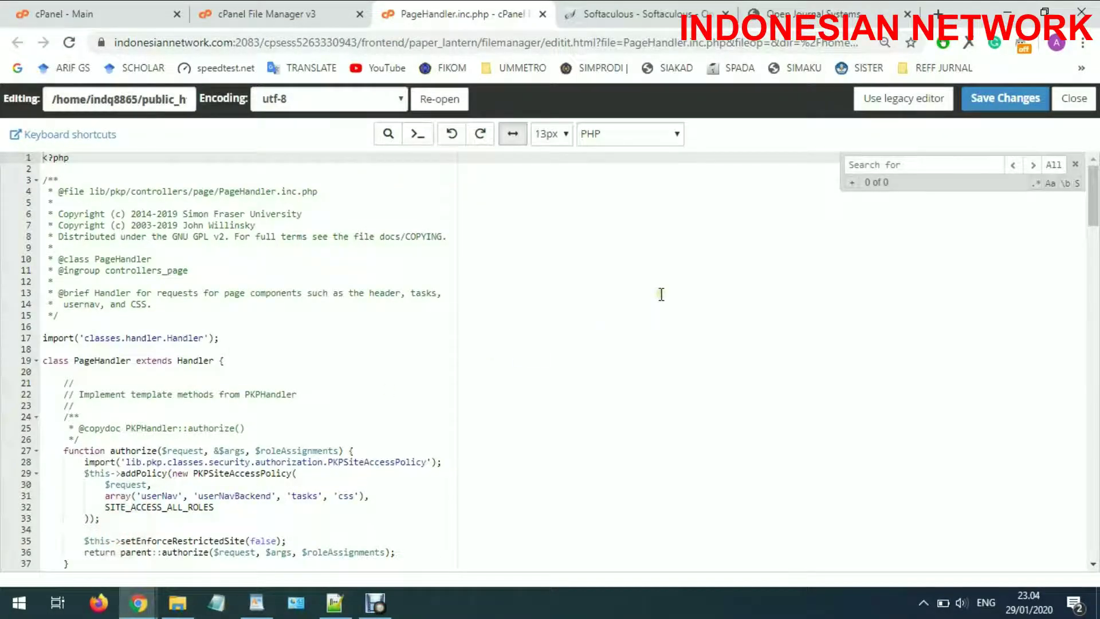
key(ctrl+v)
Comment out line 171 and add echo file_get_contents($cachedFile); on line 173
click(208, 354)
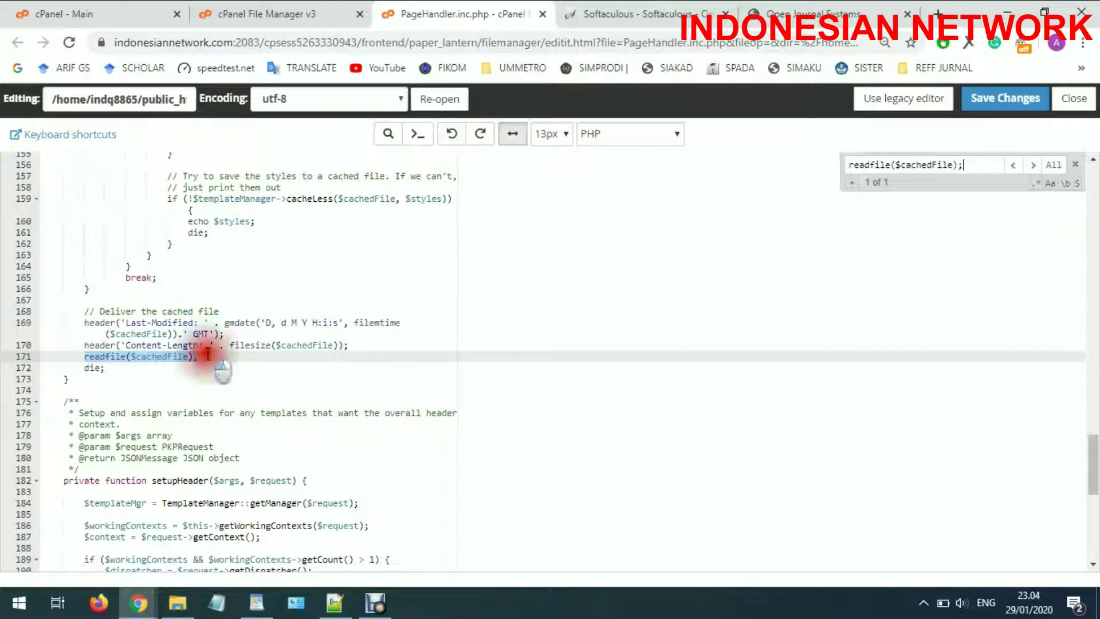
key(Return)
key(Return)
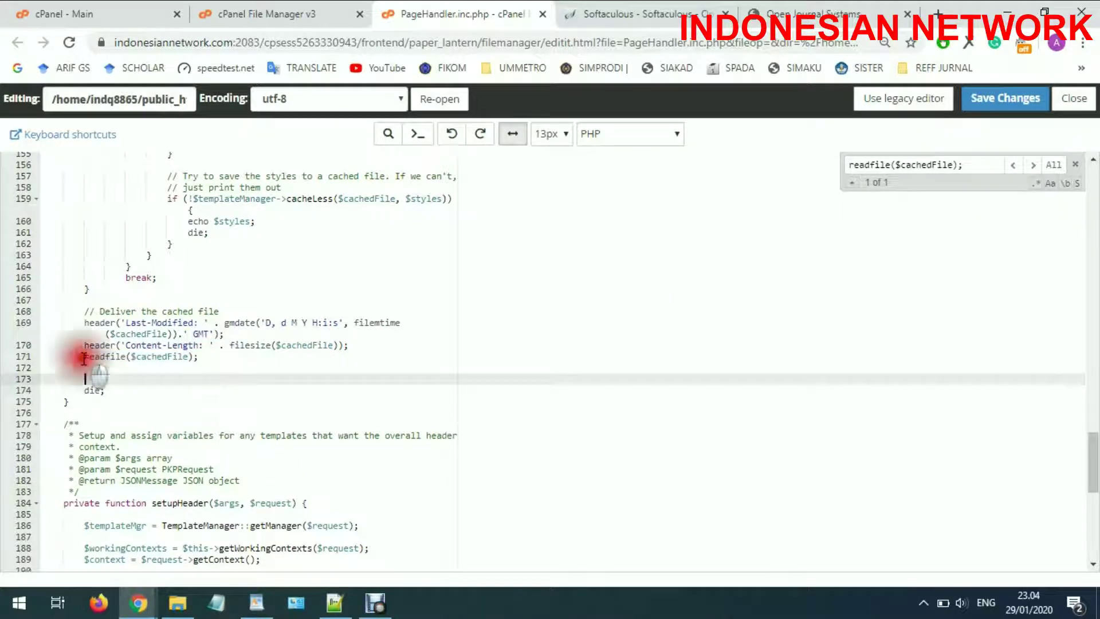
click(84, 356)
text(/lib/)
click(335, 603)
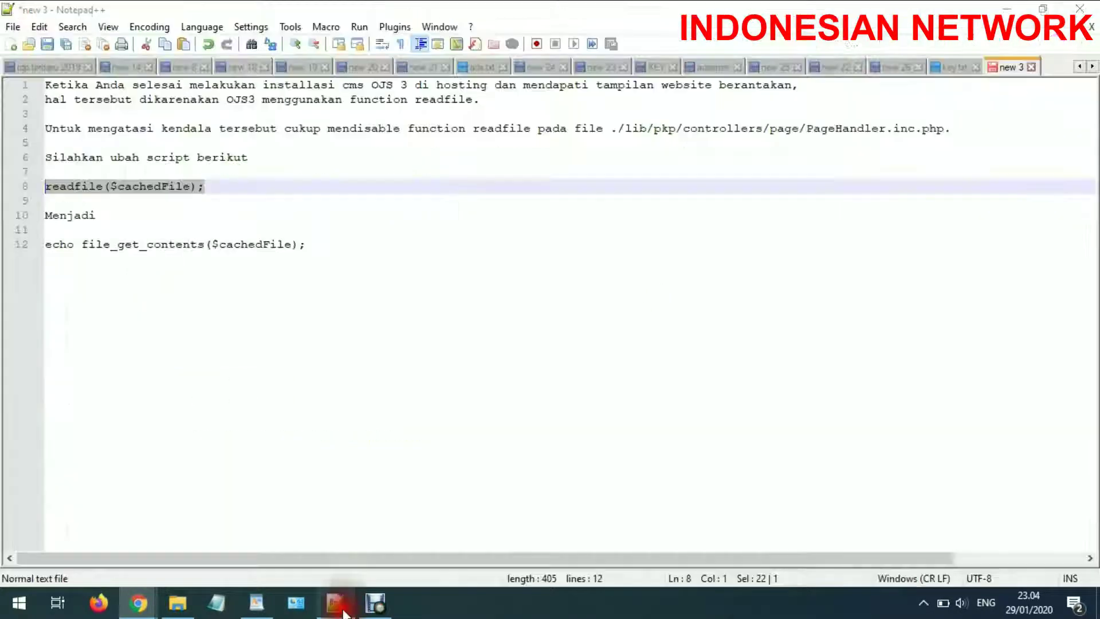
drag(309, 245, 26, 247)
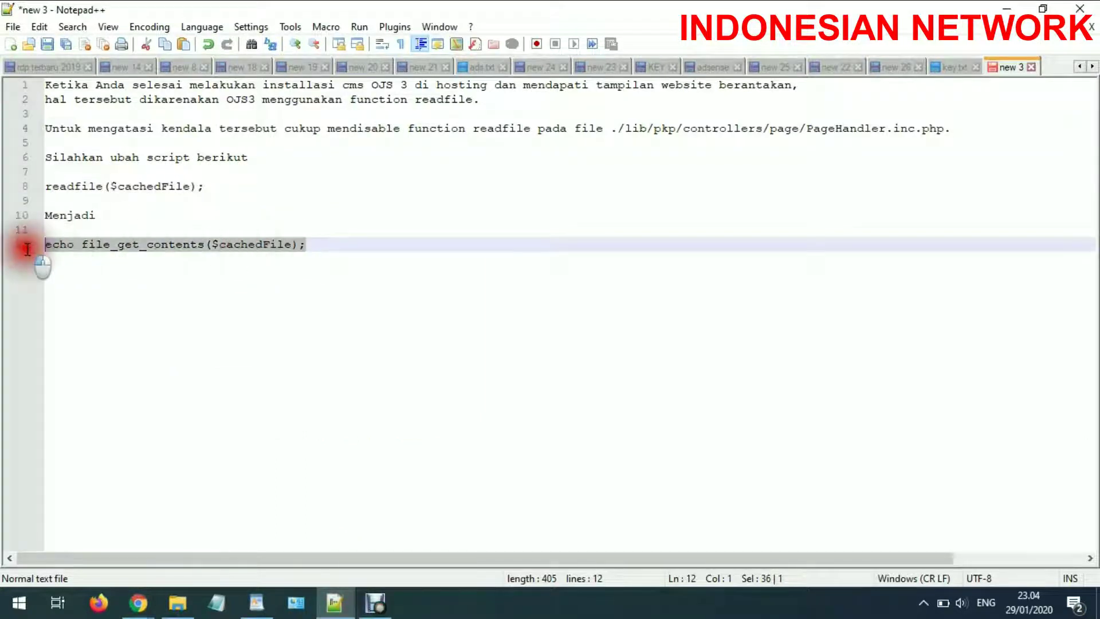
click(1007, 9)
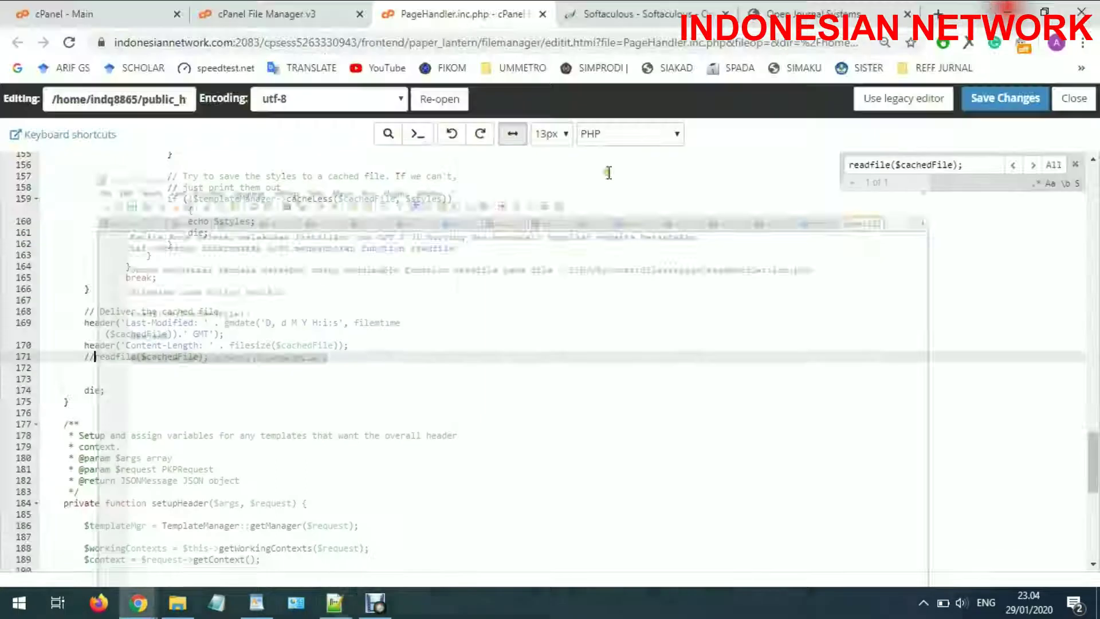
click(184, 383)
key(ctrl+v)
drag(187, 380, 86, 367)
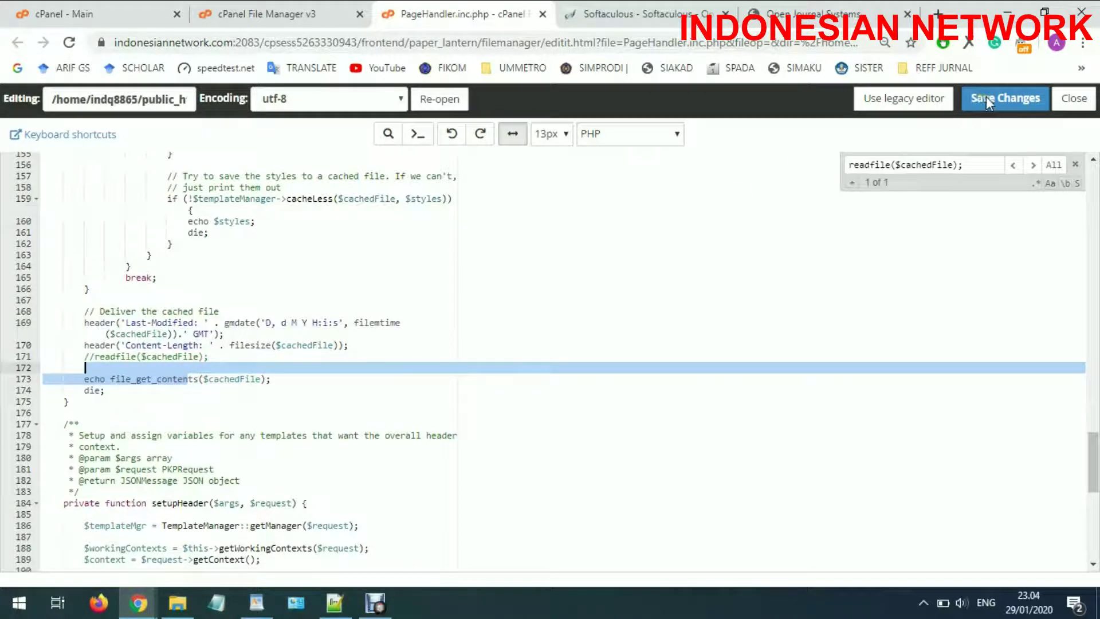
Save the changes to PageHandler.inc.php
key(ctrl+s)
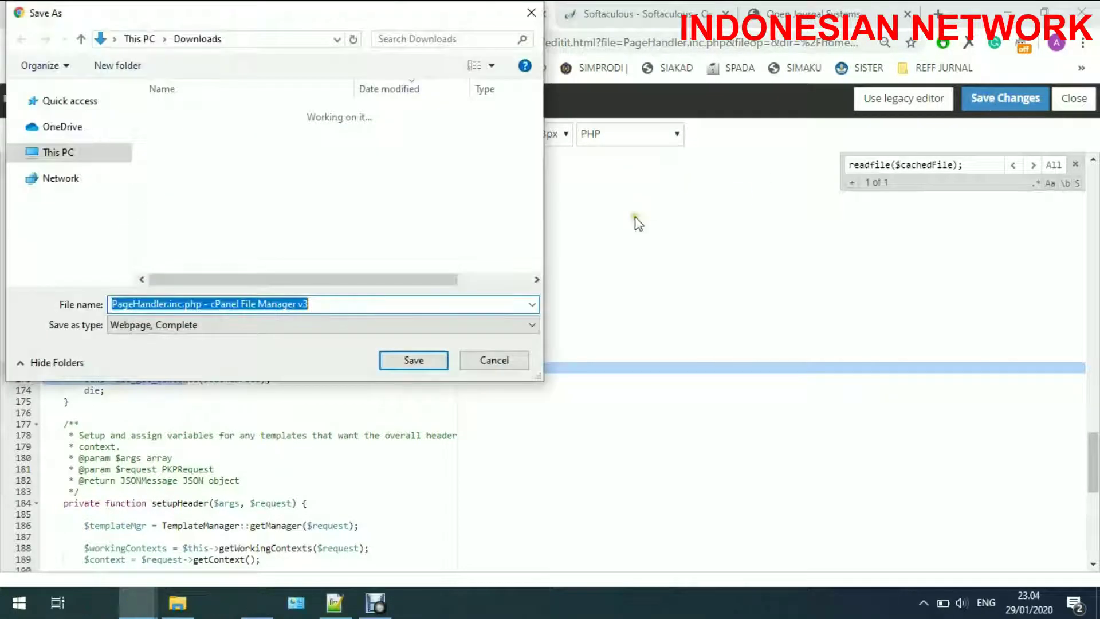
click(494, 360)
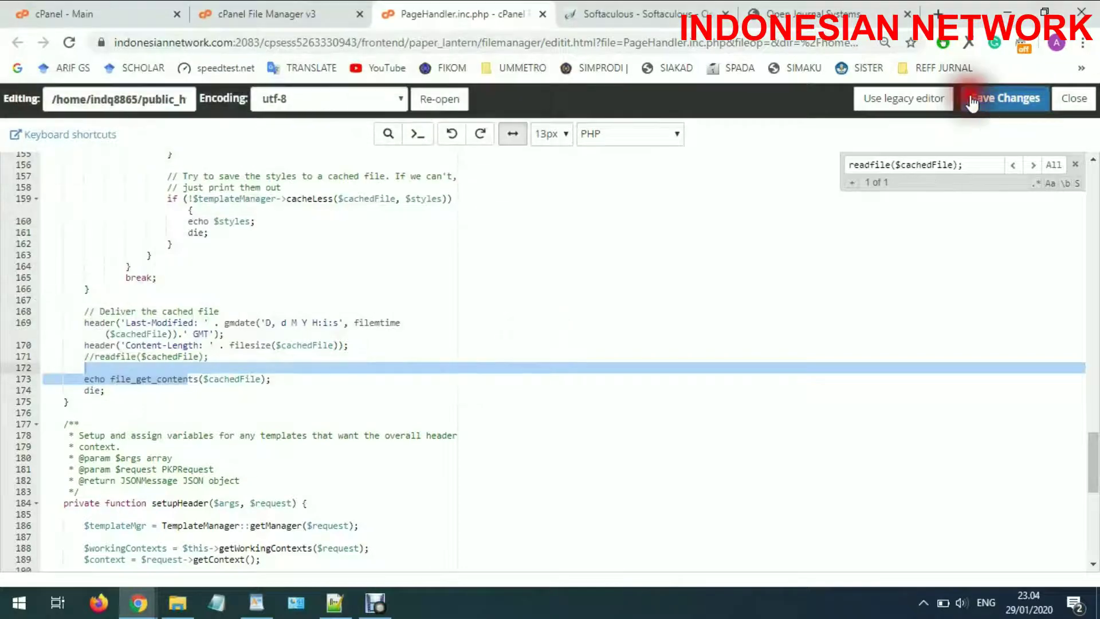
click(972, 100)
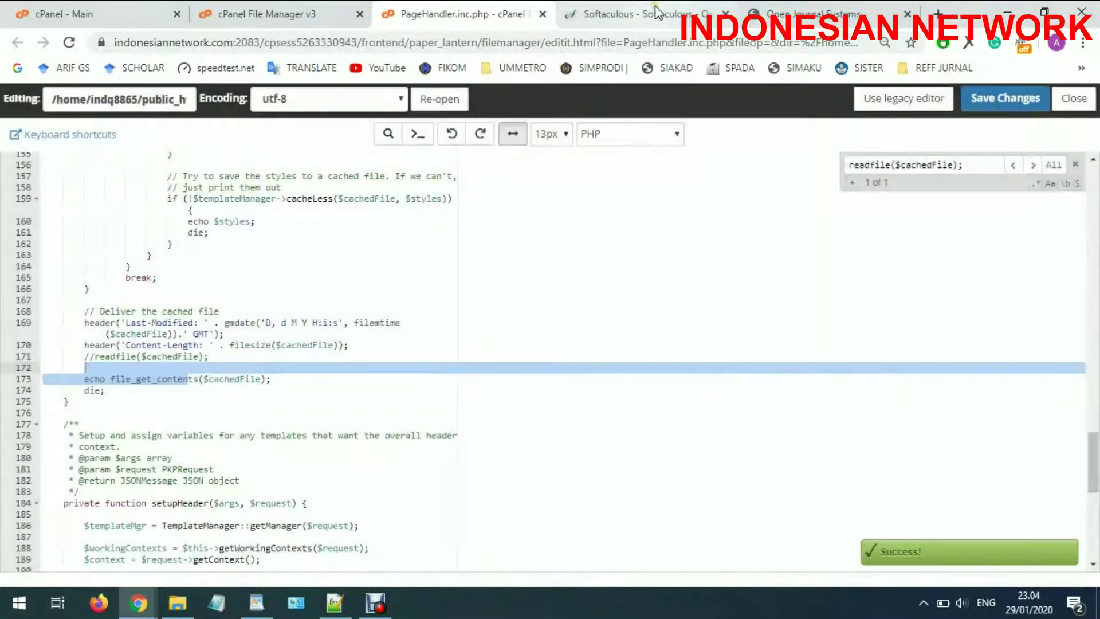
click(814, 13)
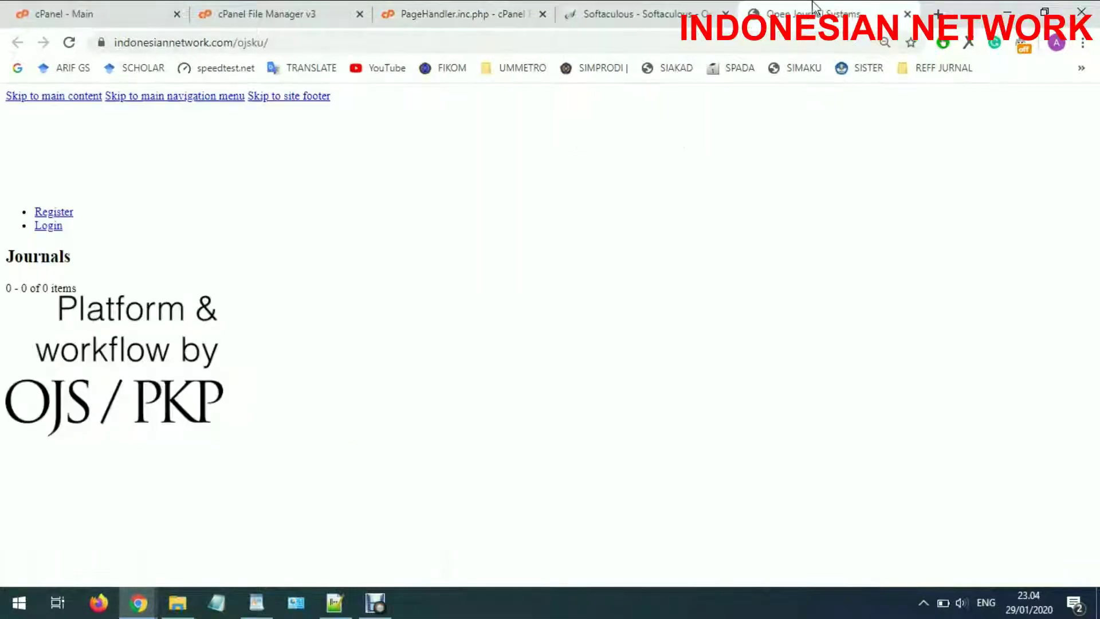
Reload the OJS homepage to check the fix, then go back to the cPanel dashboard
click(68, 42)
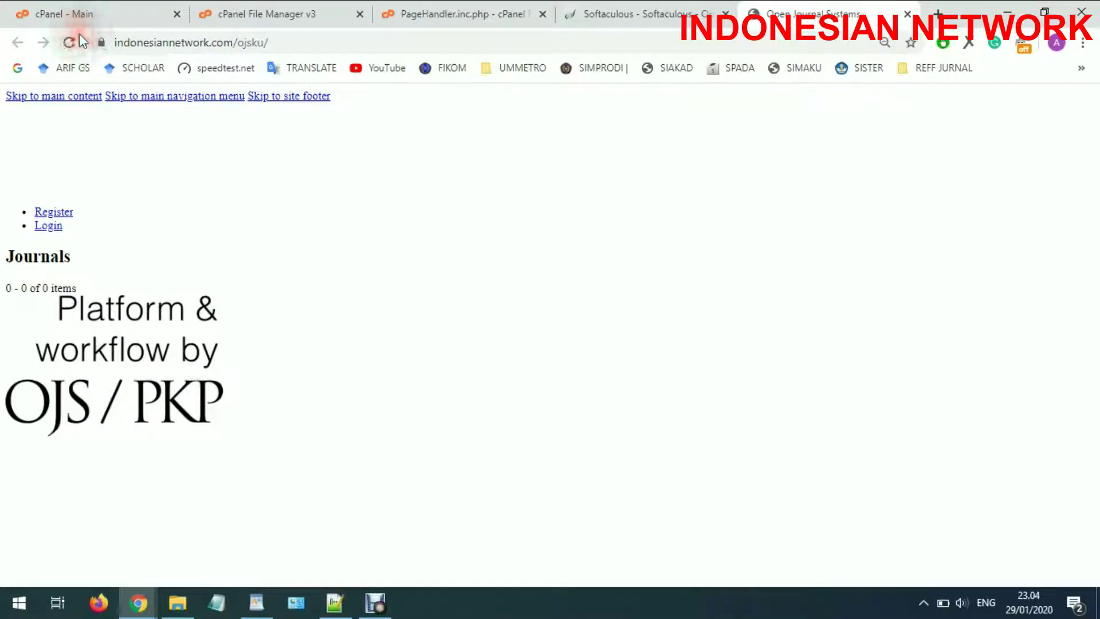
click(304, 11)
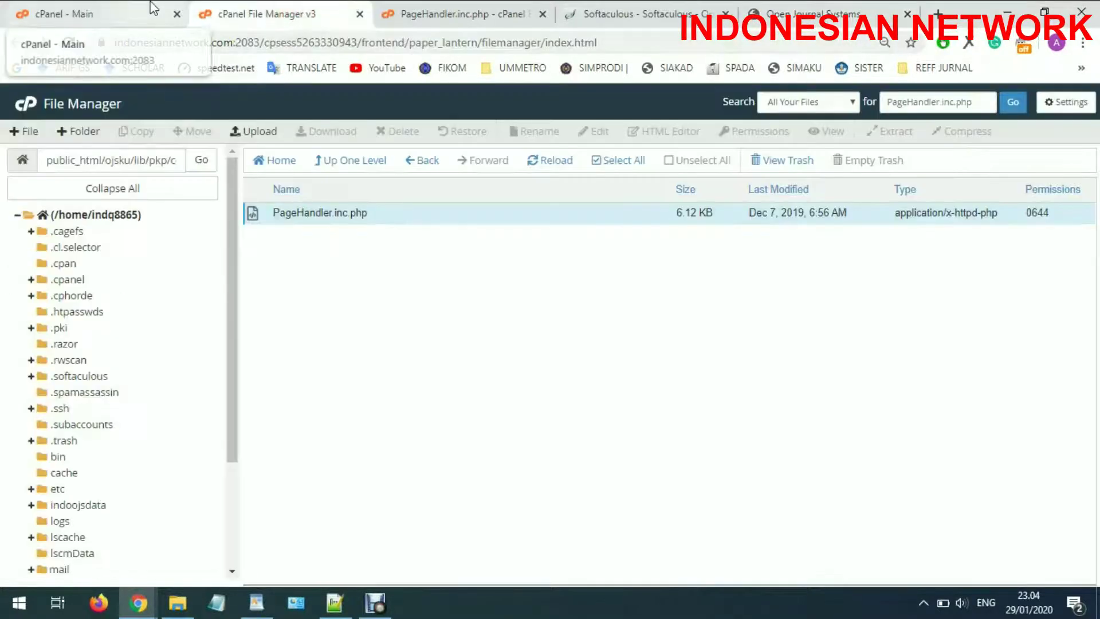
click(159, 12)
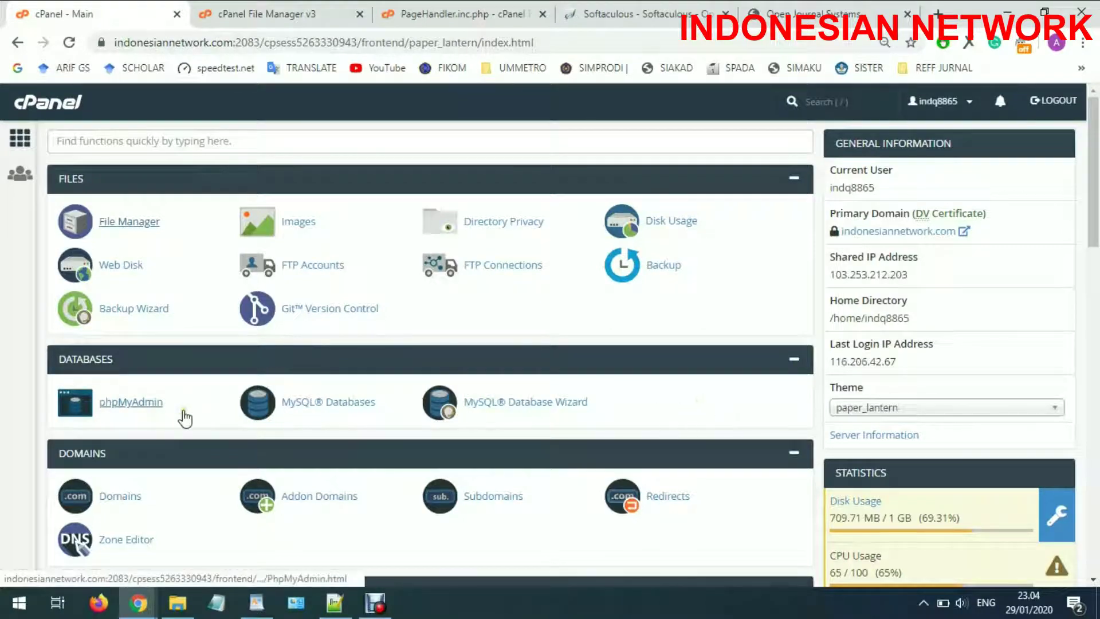
Enable the mysqli and mysqlnd extensions in PHP Selector
scroll(194, 411, down, 3)
scroll(206, 413, up, 3)
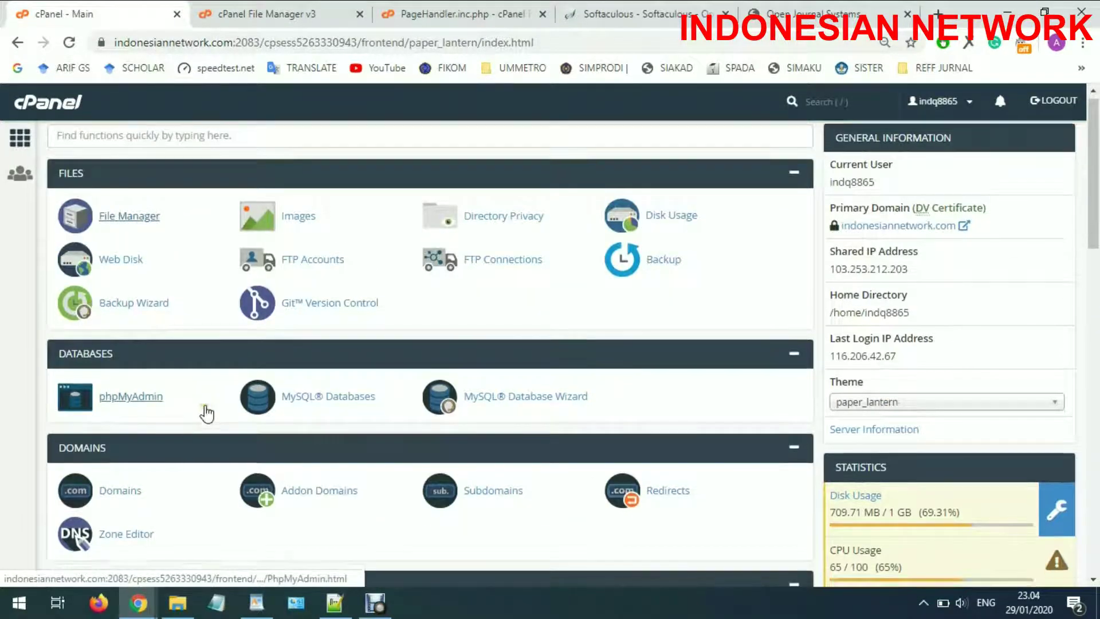
scroll(207, 414, down, 7)
scroll(208, 413, down, 5)
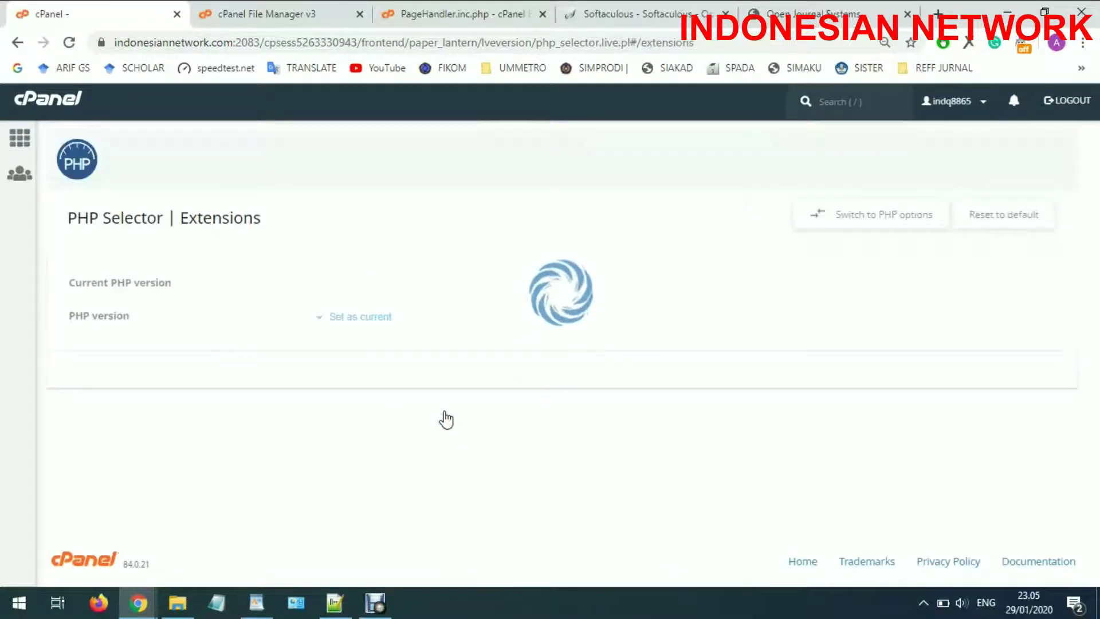
click(367, 252)
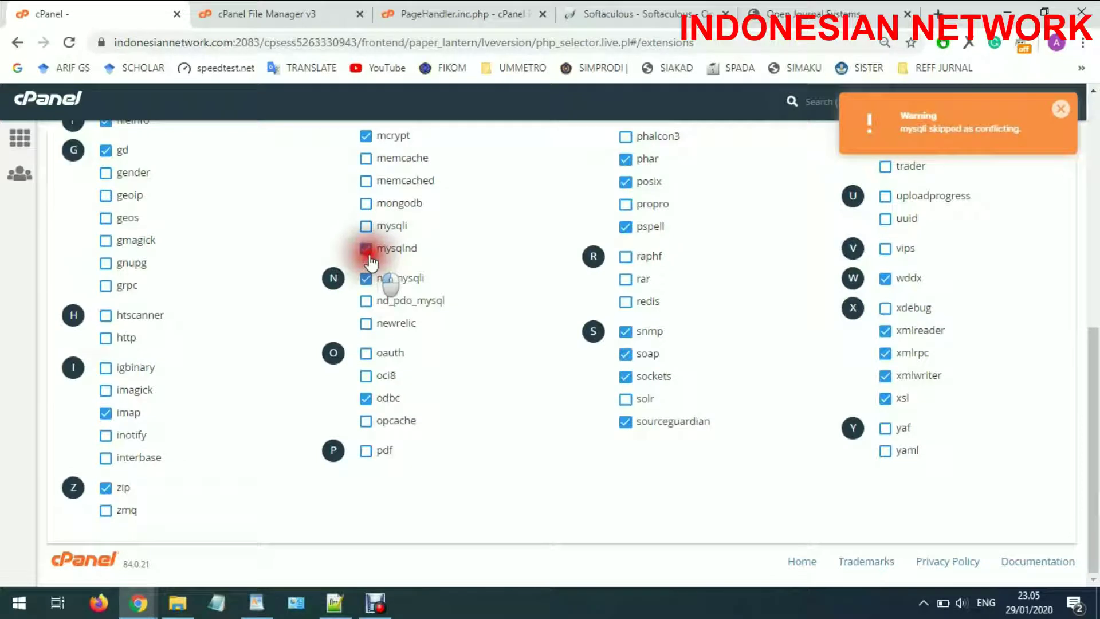
click(369, 230)
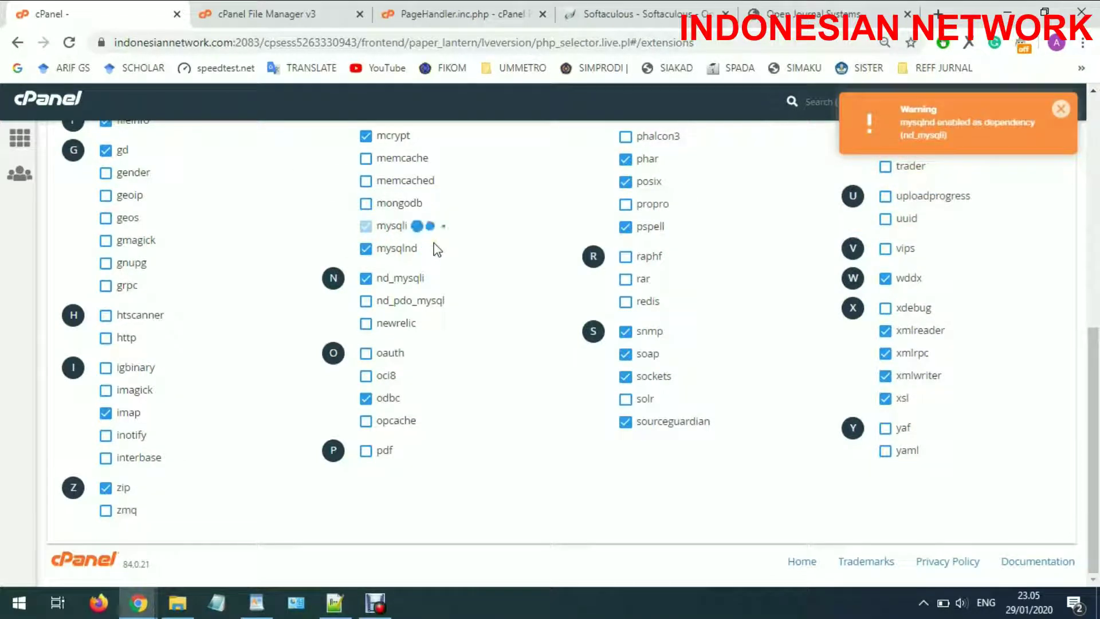
click(366, 248)
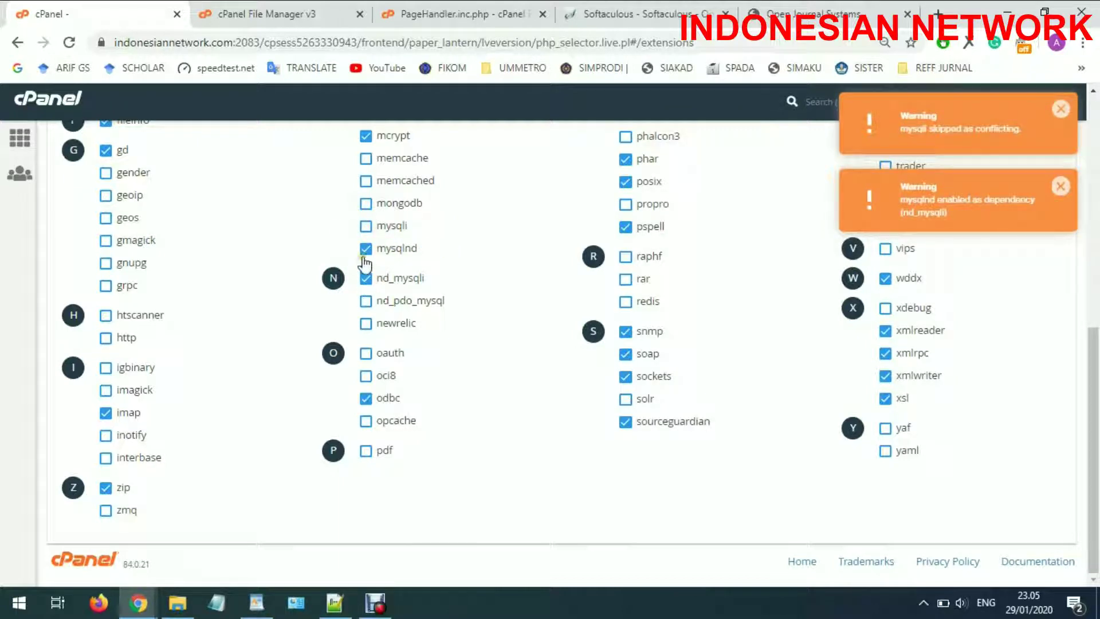
click(366, 225)
click(366, 248)
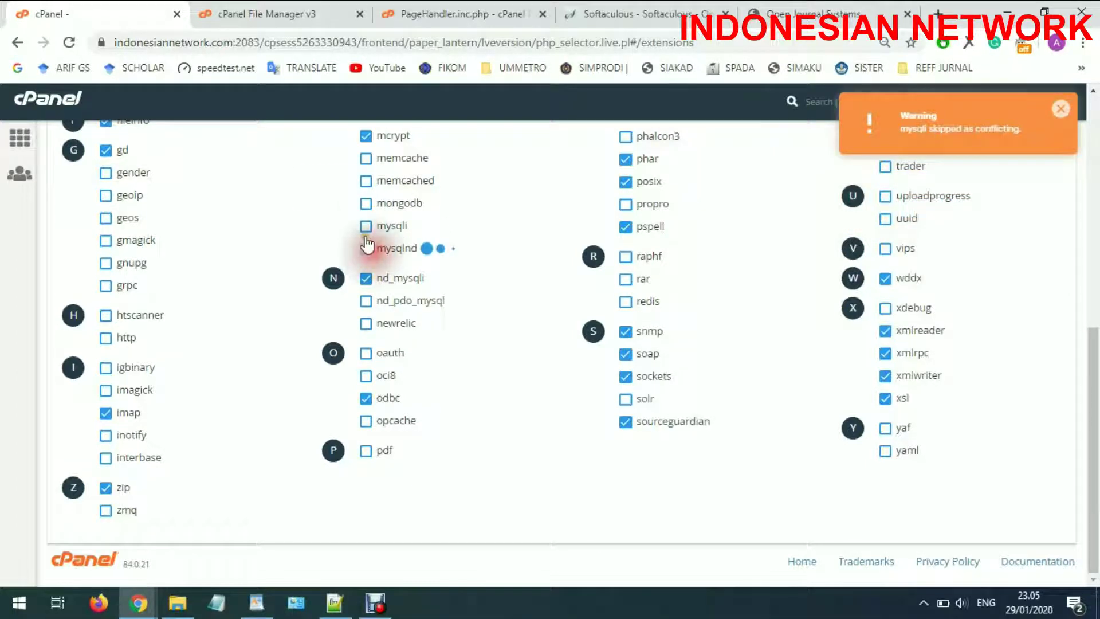
click(366, 226)
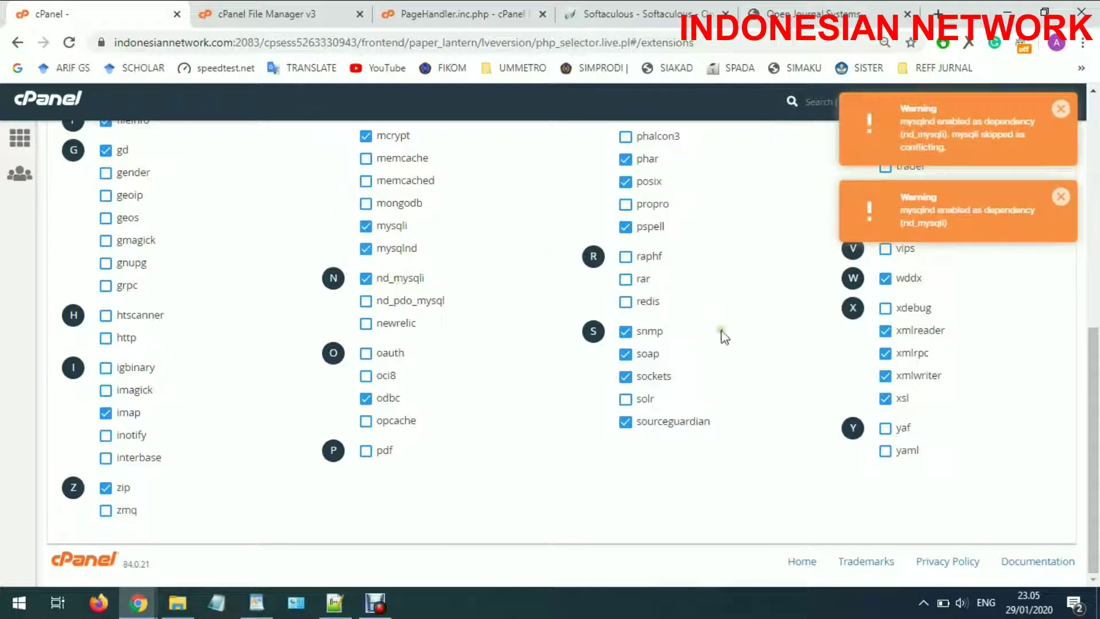
Make PHP 7.1 the current PHP version and check the OJS site page
click(630, 13)
click(790, 8)
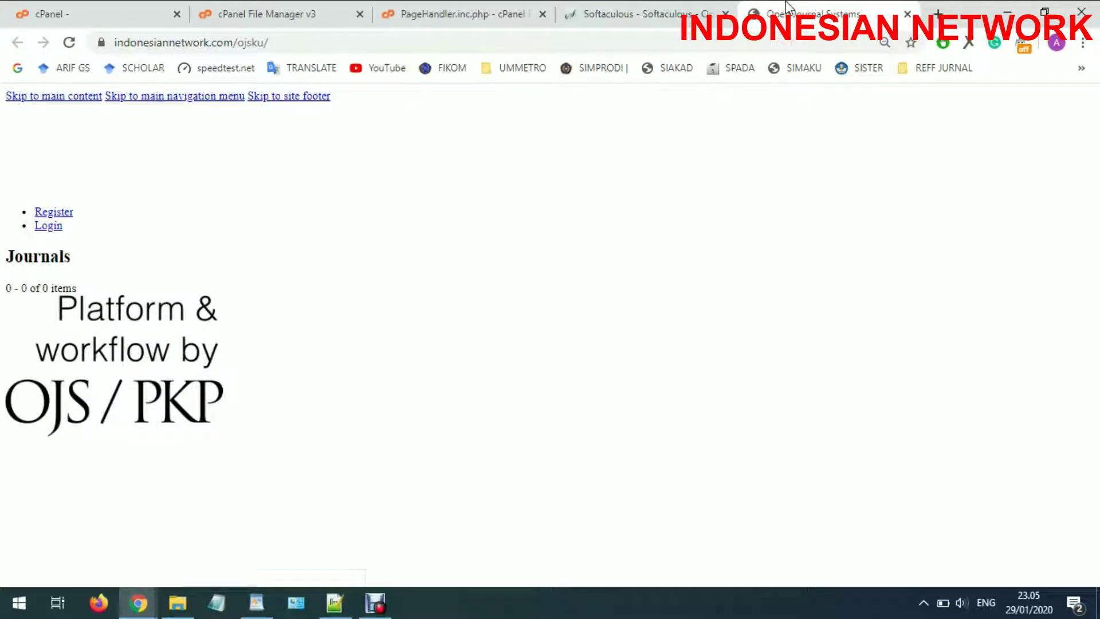
click(153, 8)
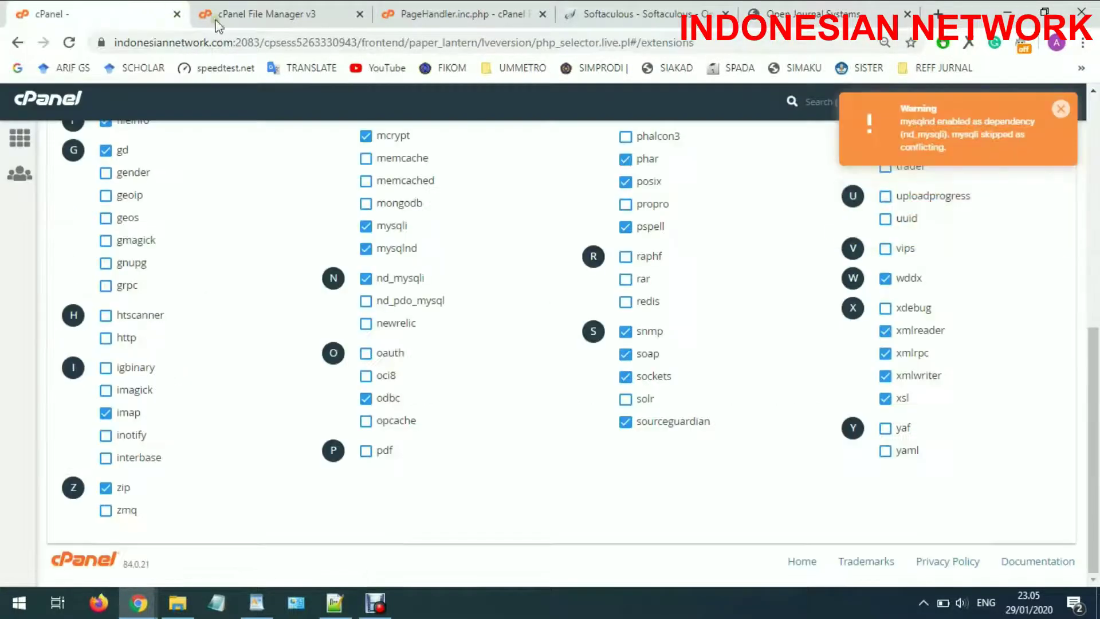
scroll(602, 304, up, 5)
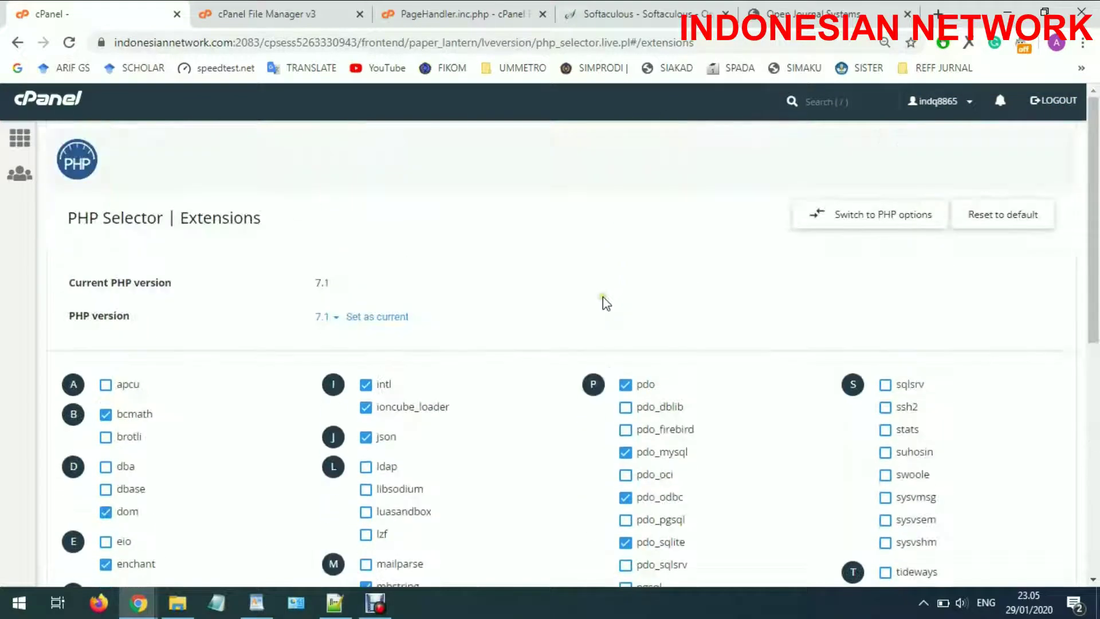
click(394, 316)
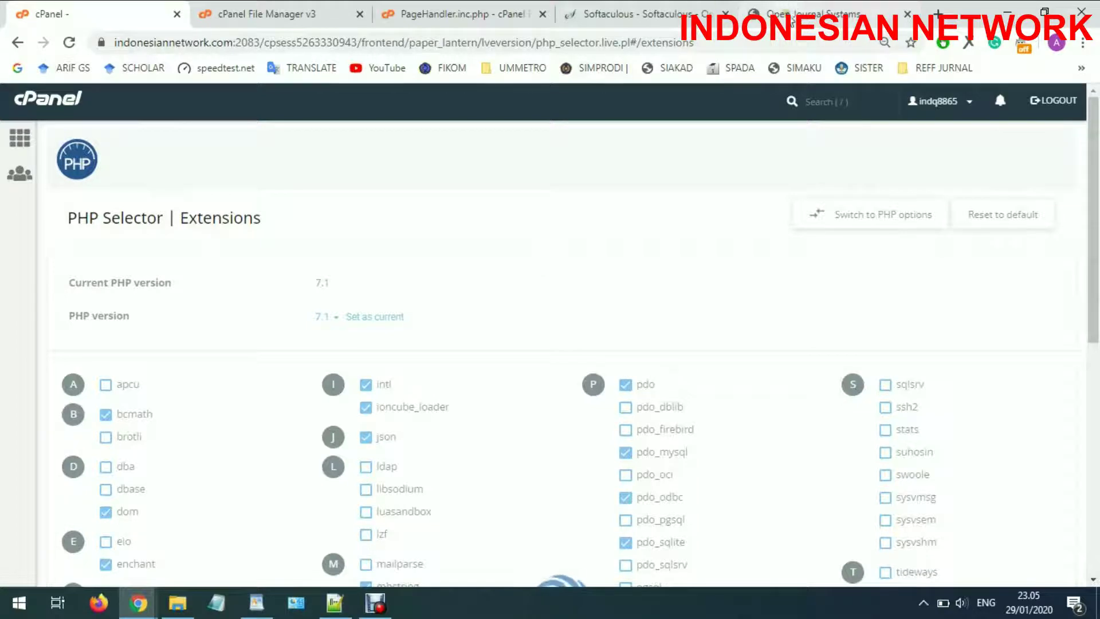
scroll(425, 438, down, 4)
scroll(426, 439, down, 4)
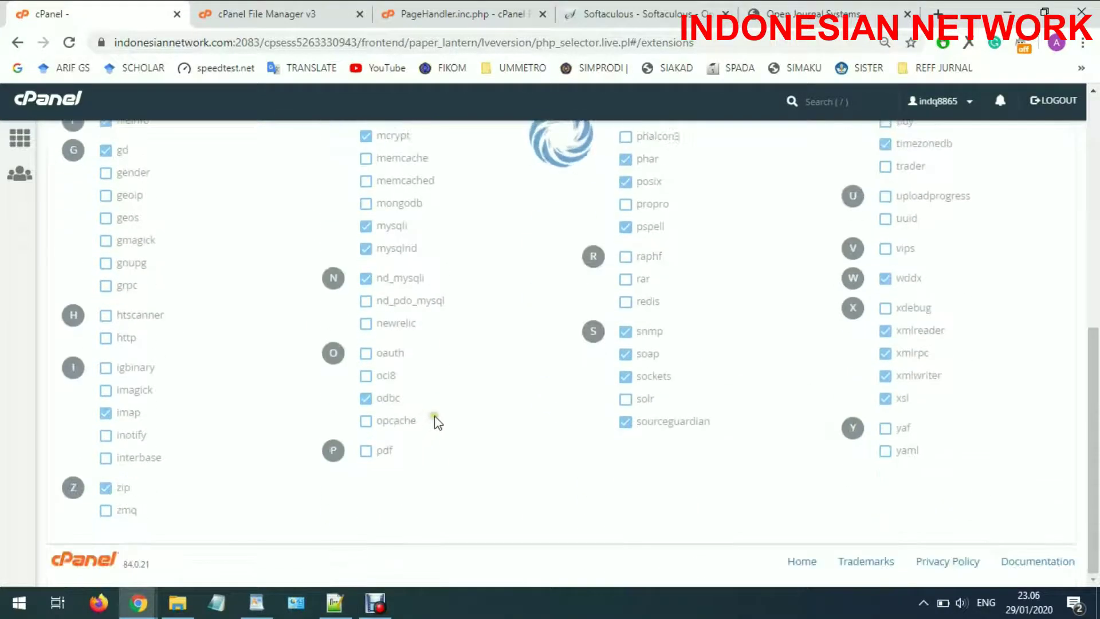
scroll(439, 423, up, 5)
click(782, 12)
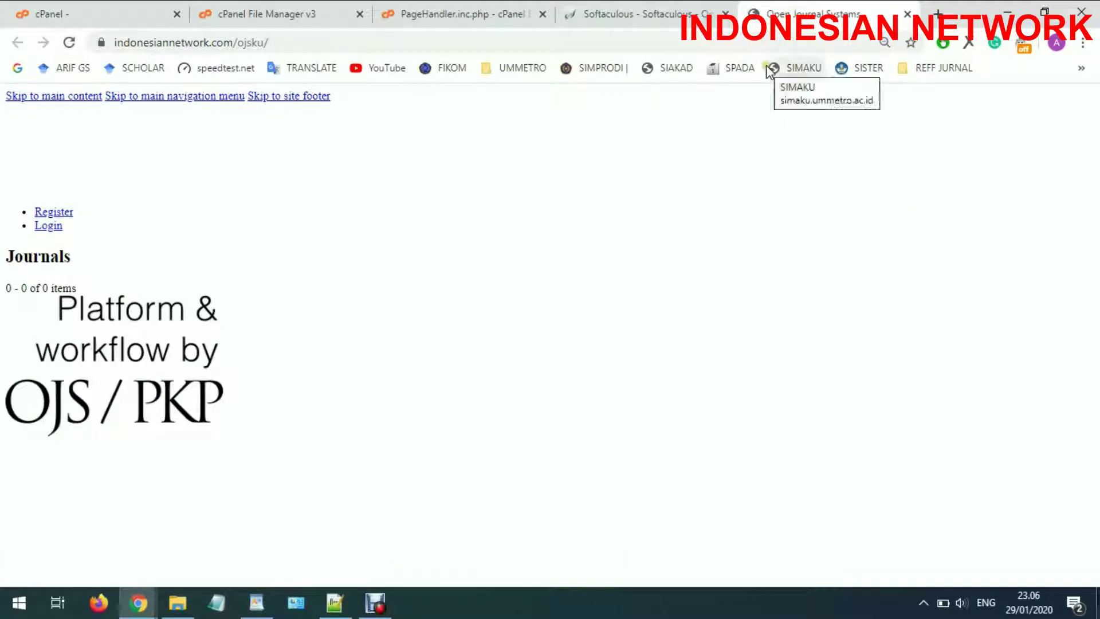
Reload the OJS site page and copy its address
key(F5)
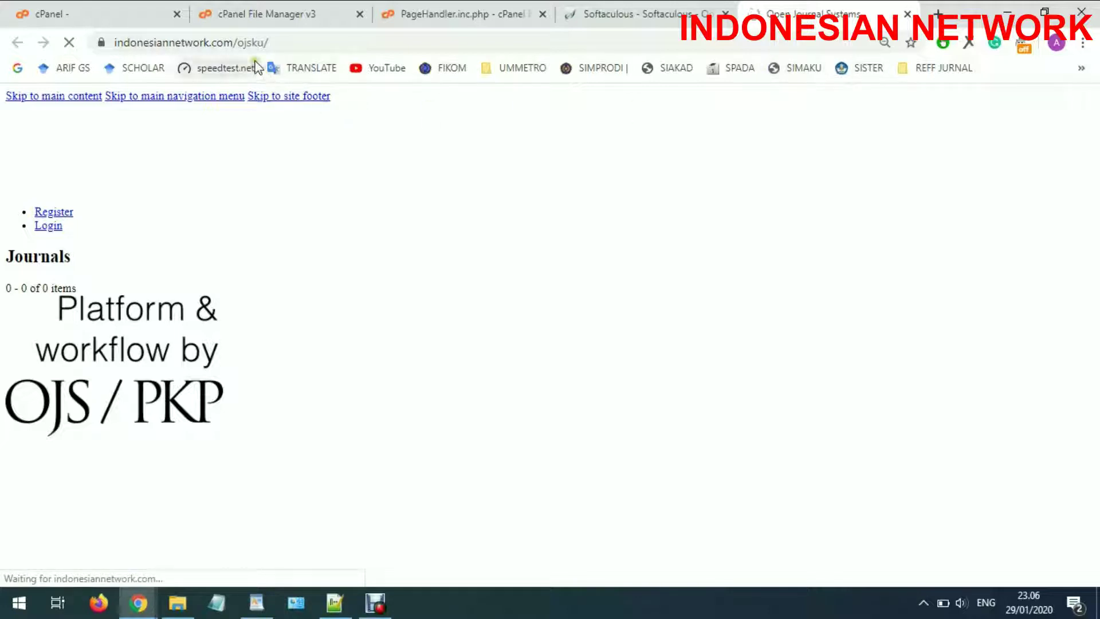
click(245, 42)
right_click(249, 44)
click(282, 136)
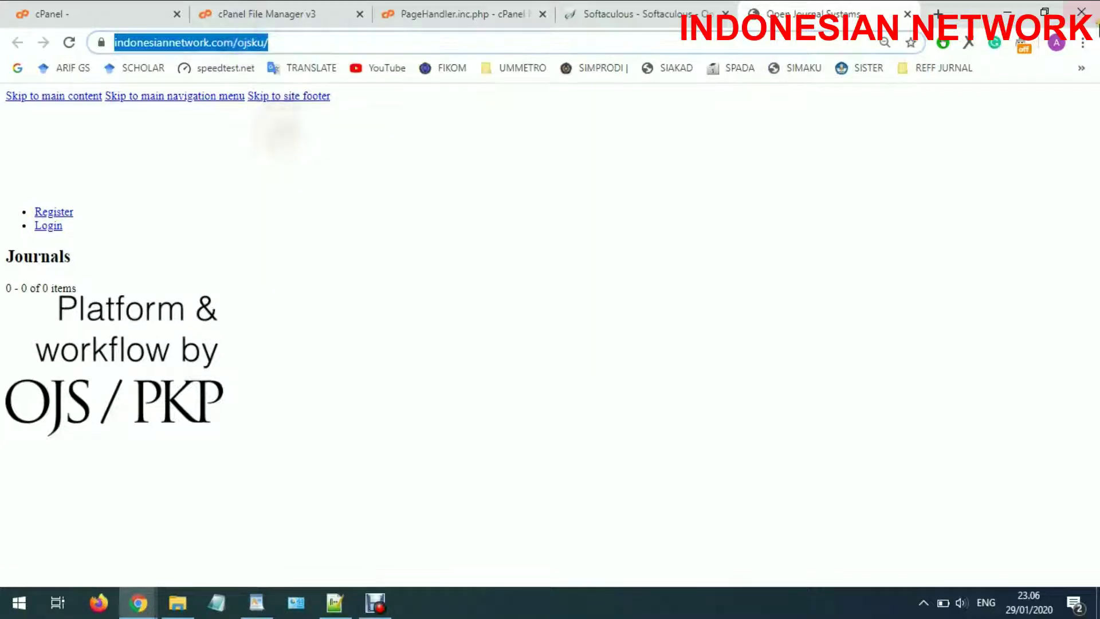
Load the copied OJS address in a new incognito window and go to the Login page
click(1083, 43)
click(999, 104)
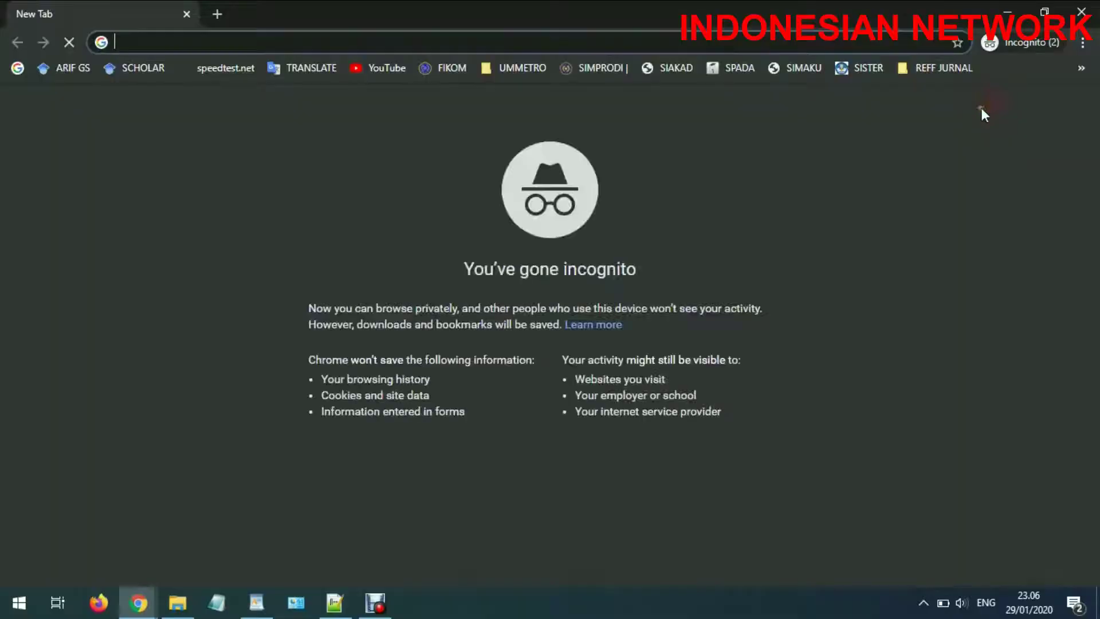
key(ctrl+v)
key(Return)
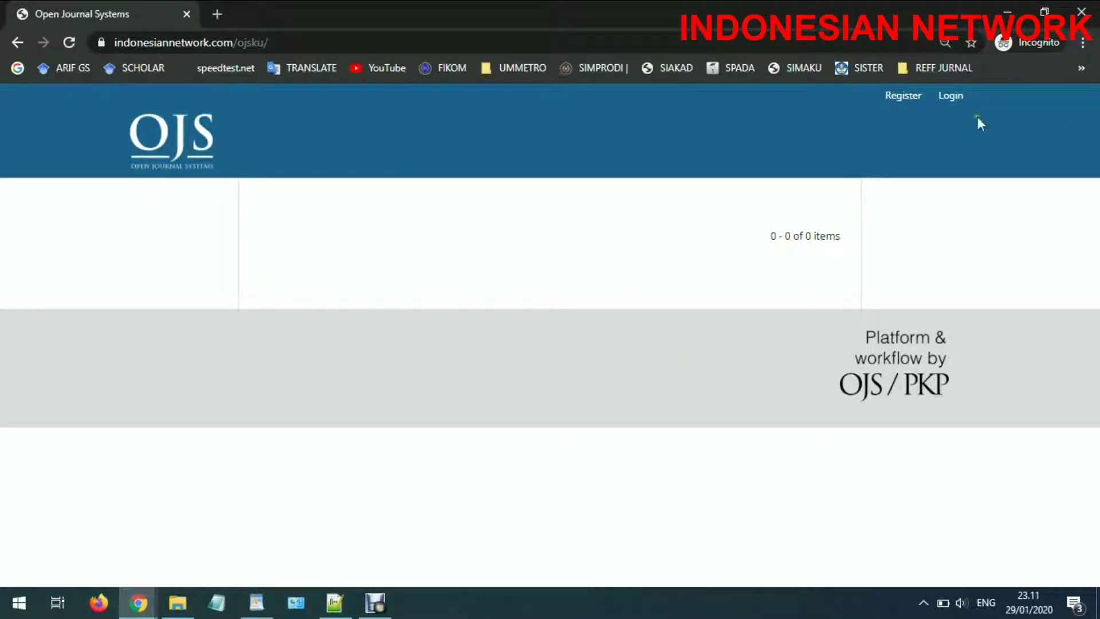
click(954, 98)
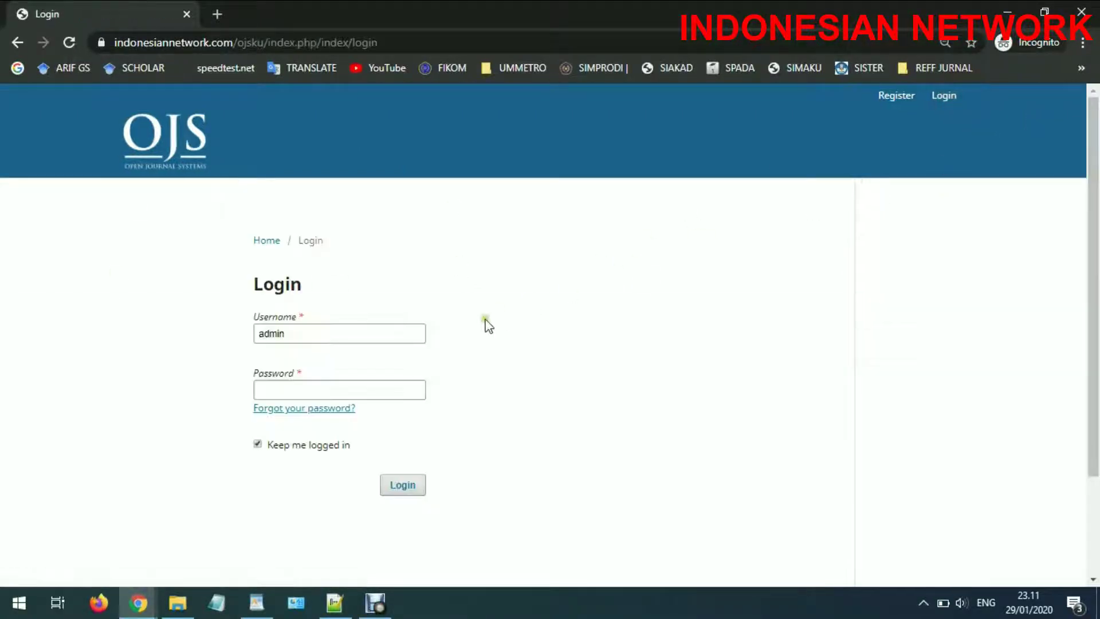
Replace the prefilled username with the administrator username and move on to the password
drag(417, 338, 116, 338)
text(admi)
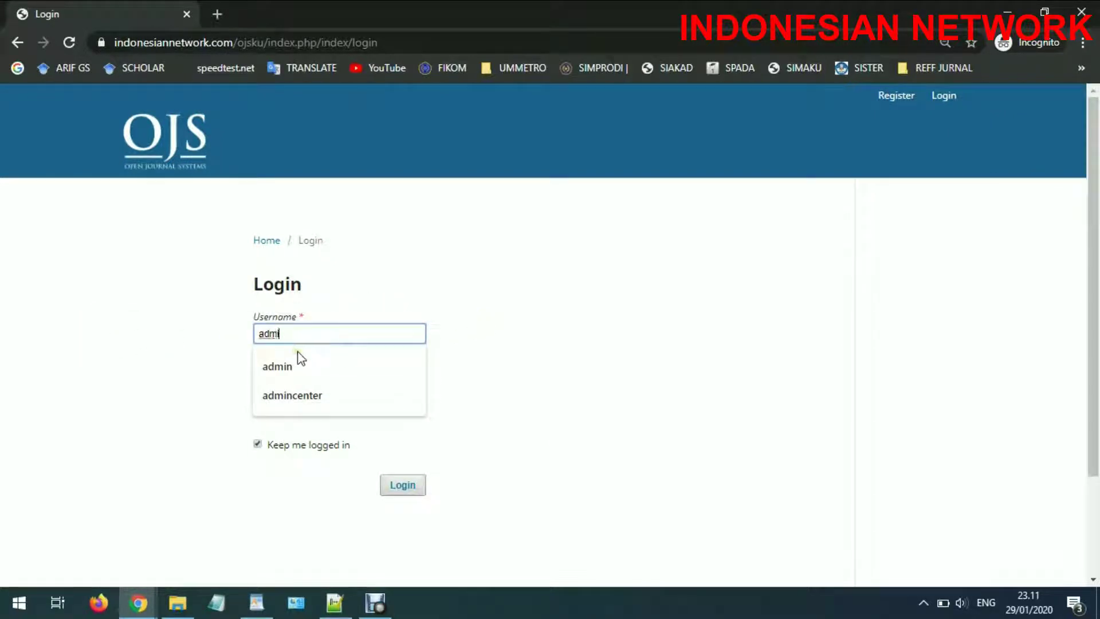
text(n)
click(442, 295)
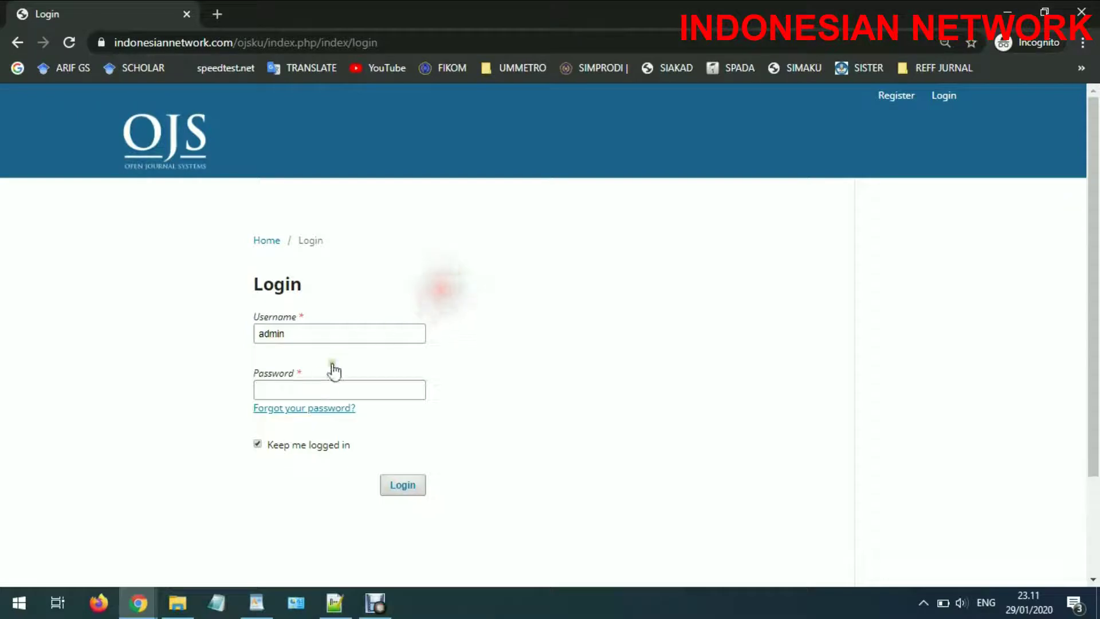
click(322, 385)
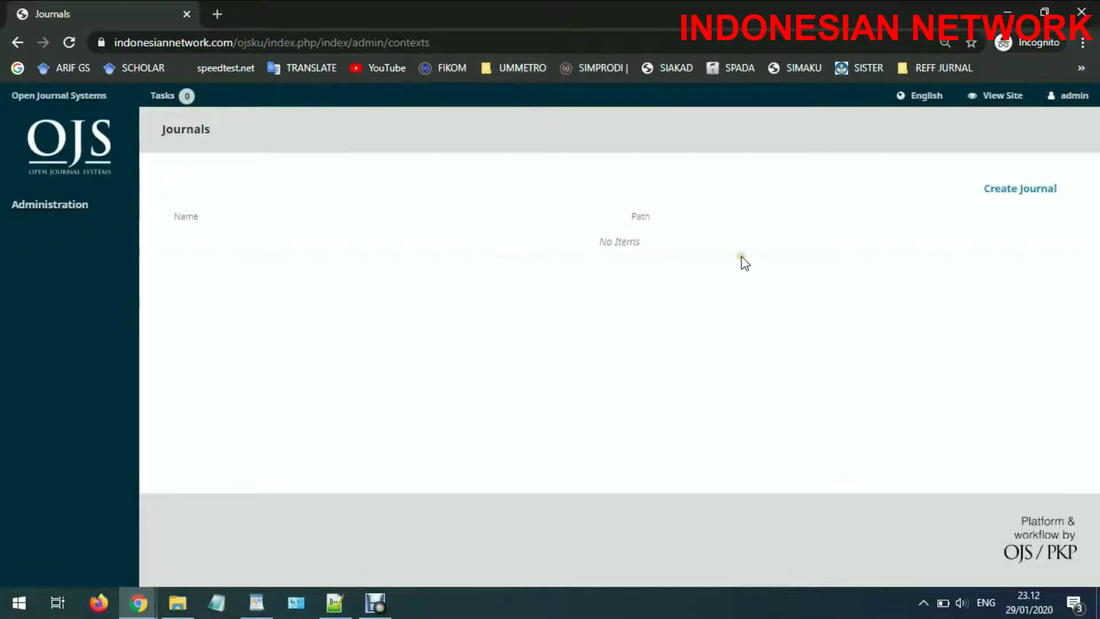
Start a new journal titled 'JUMA (Jurnal Mahasiswa)', correcting the 'Mahasiwa' typo
click(1032, 196)
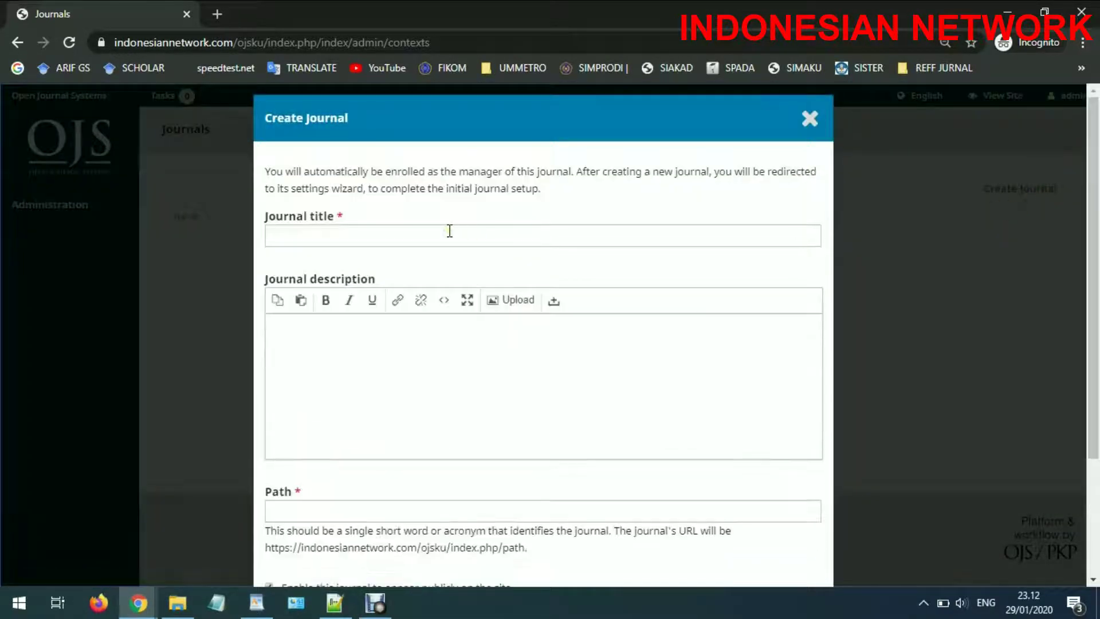
click(450, 232)
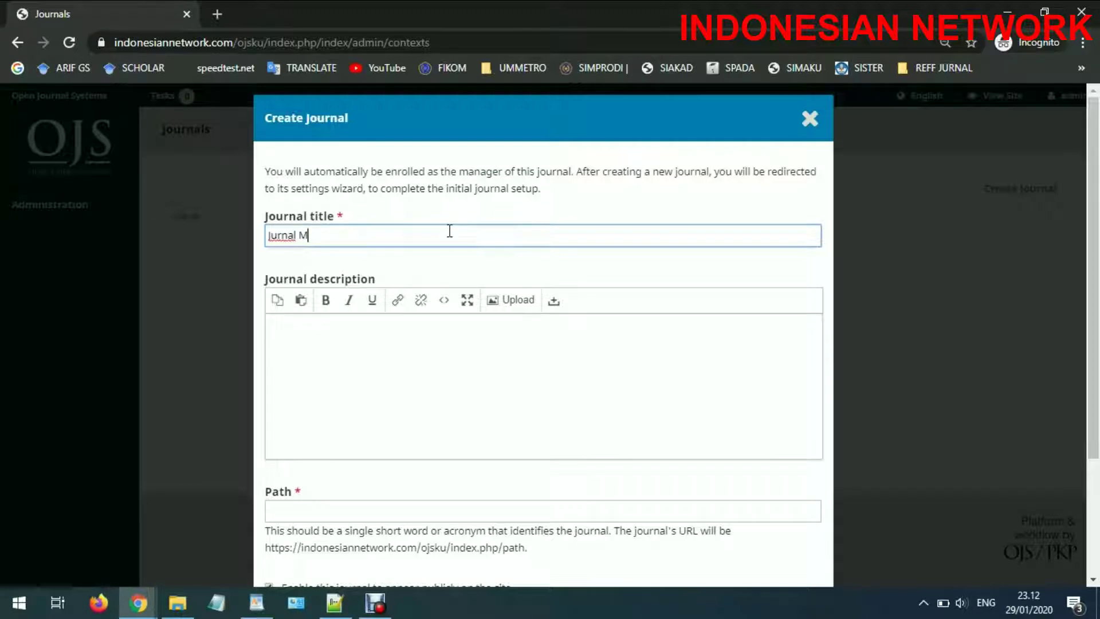
text(Mahasiwa)
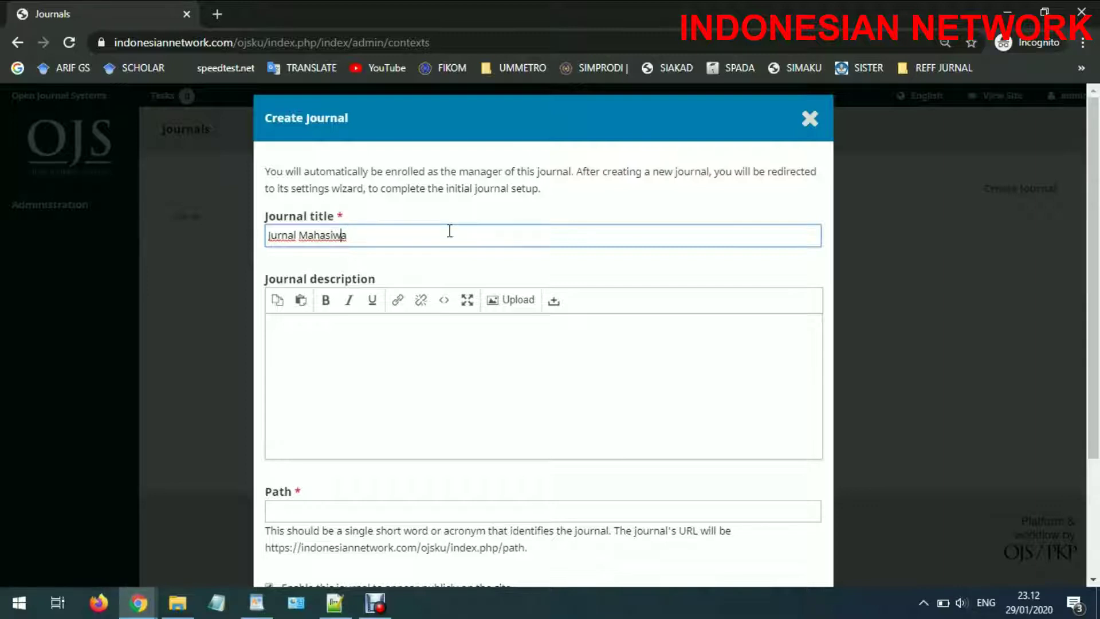
key(Home)
text(JUMA )
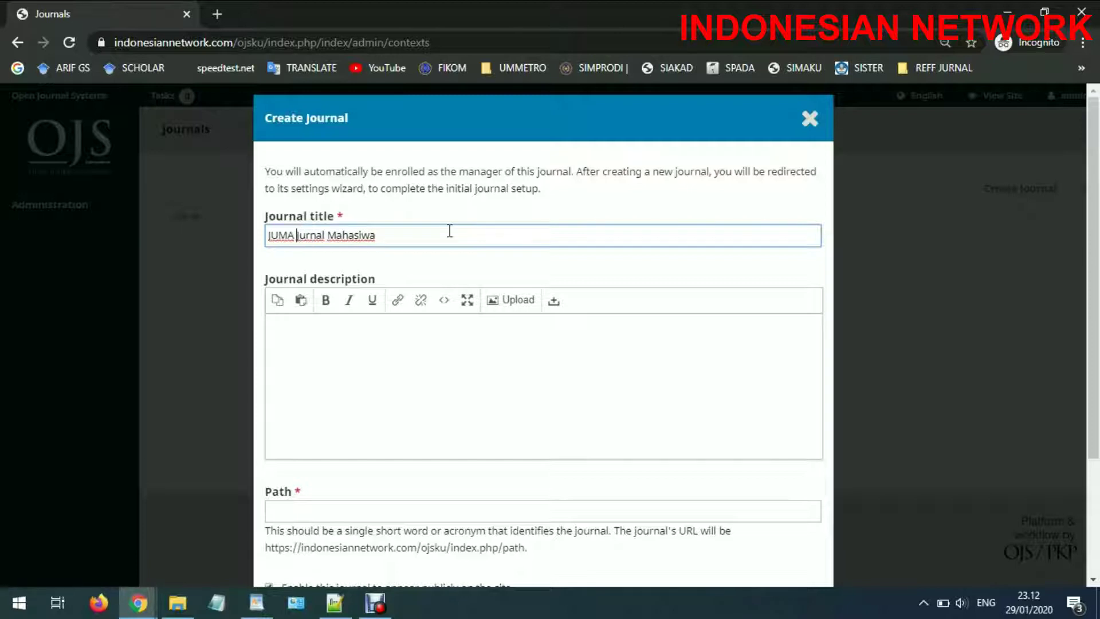
text(()
click(467, 238)
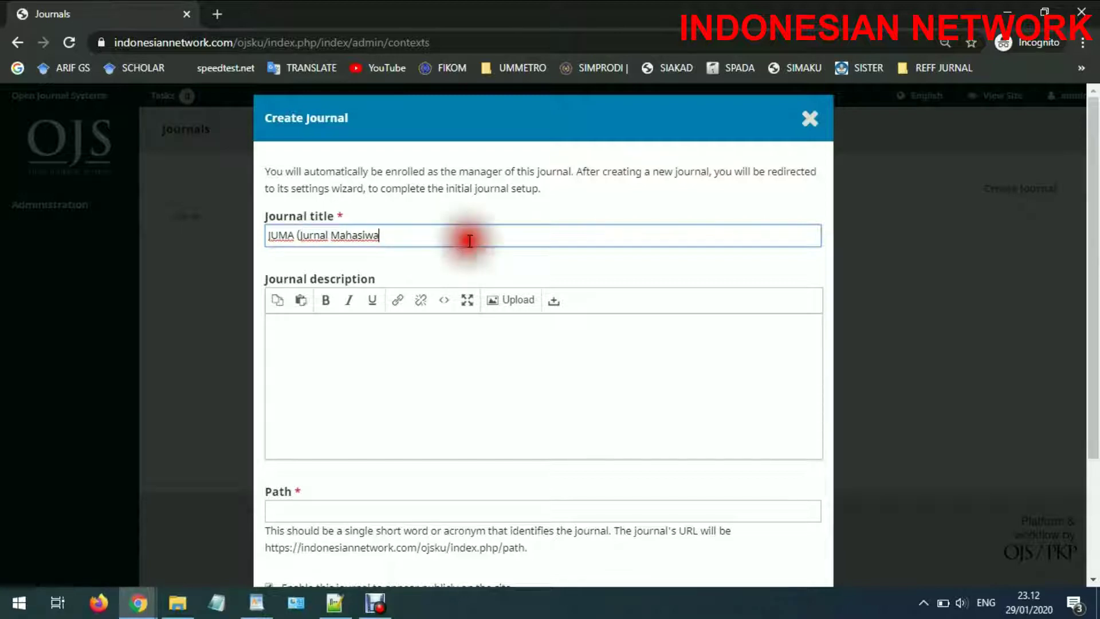
text())
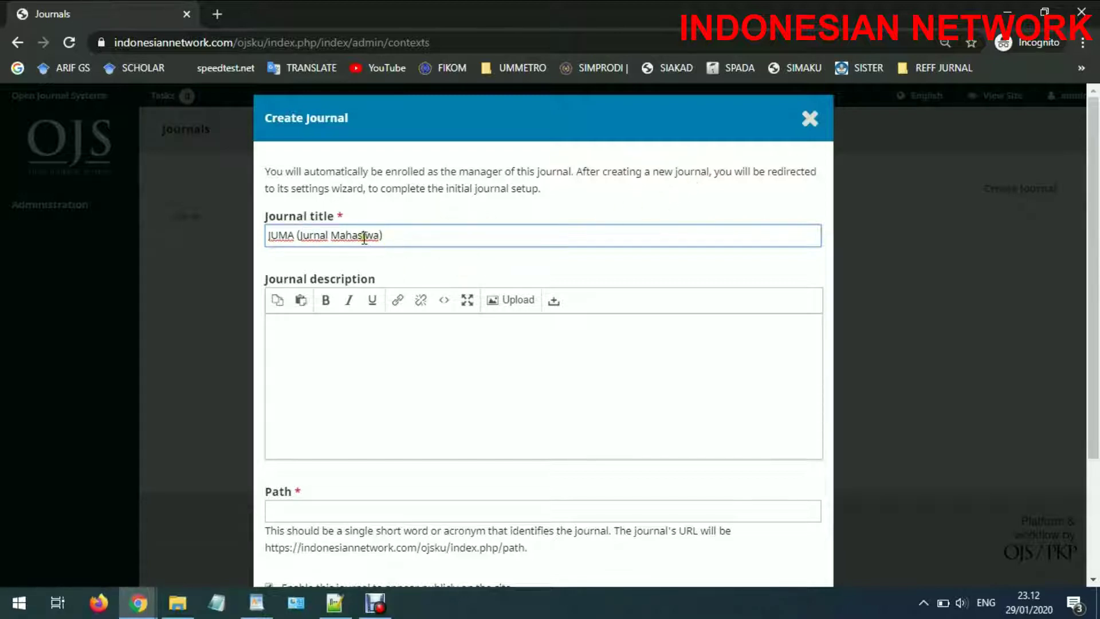
click(369, 235)
text(s)
Set the journal path to 'juma' and save the new journal
scroll(431, 432, down, 2)
click(398, 434)
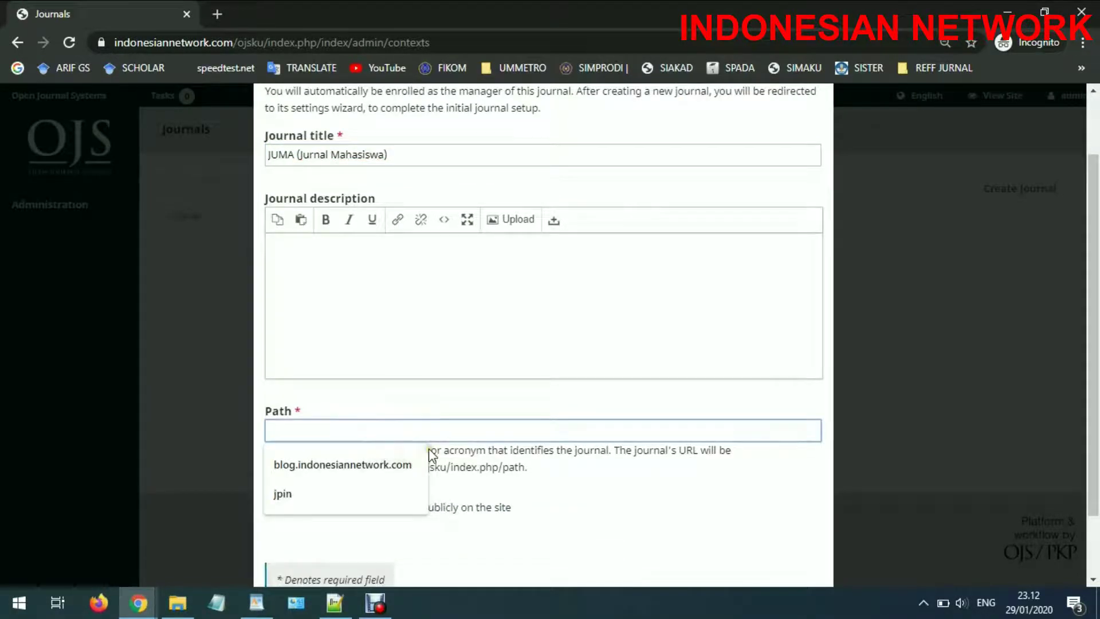
text(juma)
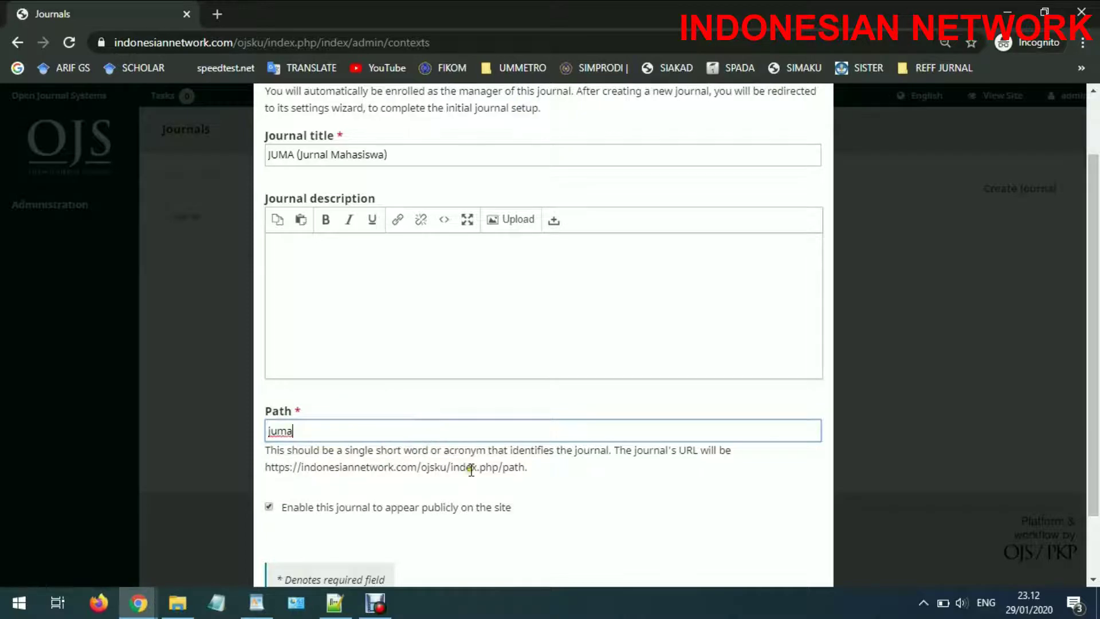
scroll(459, 461, down, 2)
click(305, 559)
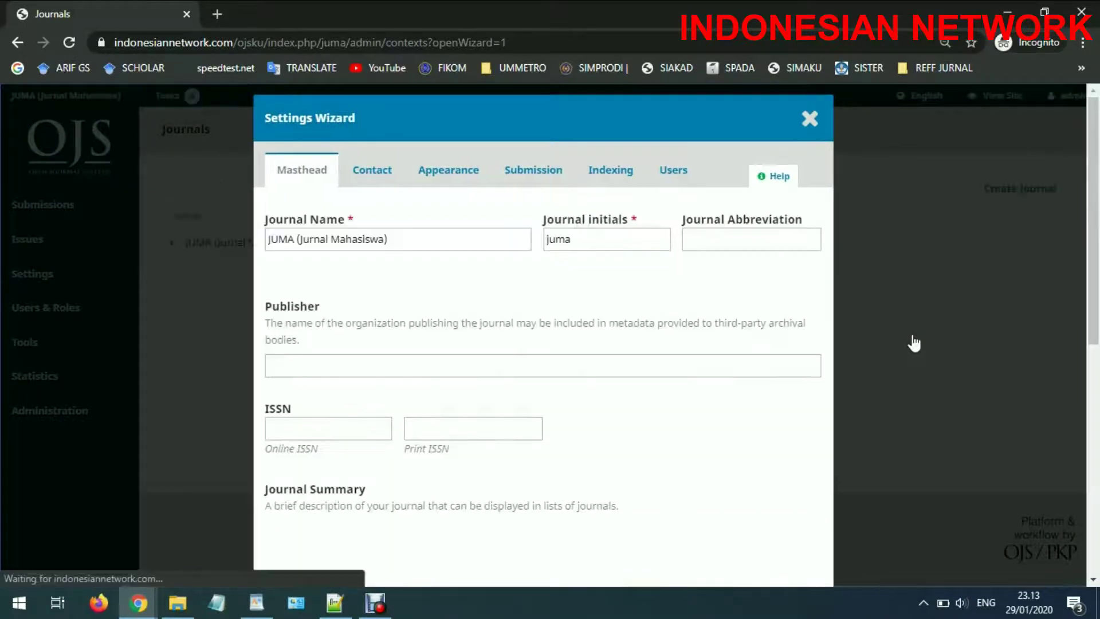
Enter the principal contact's name and e-mail address on the Masthead page and continue
scroll(664, 389, down, 15)
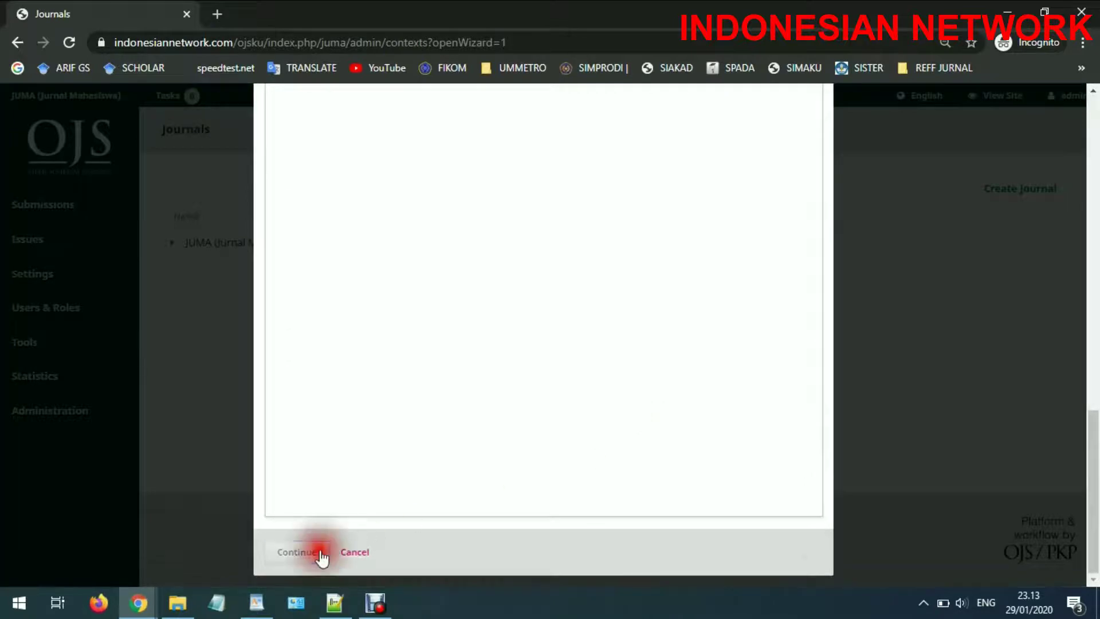
scroll(584, 510, up, 5)
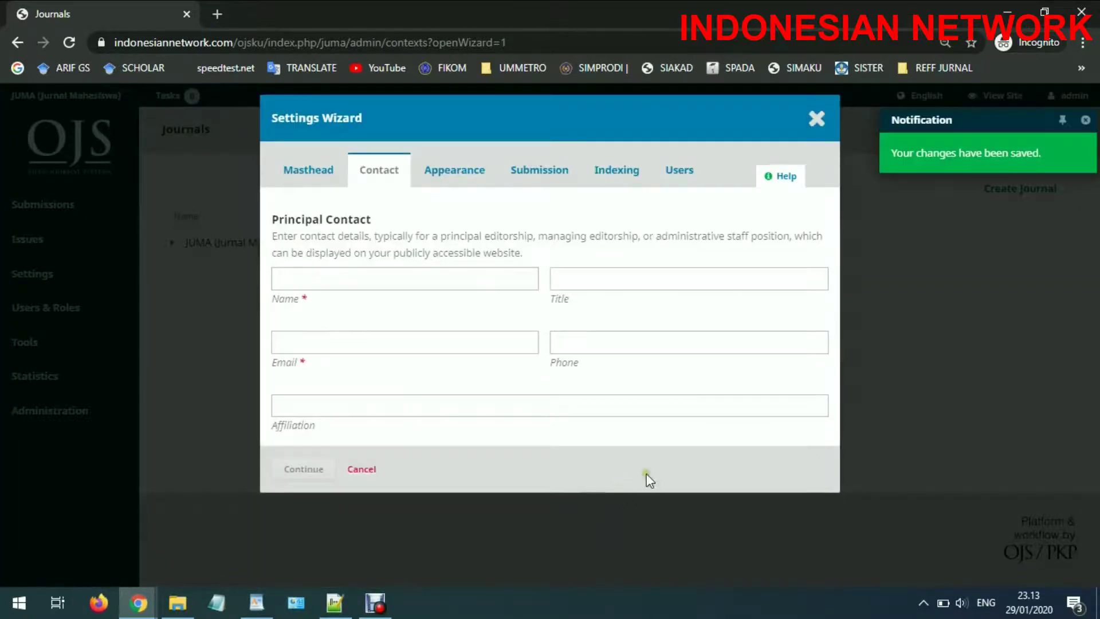
click(324, 280)
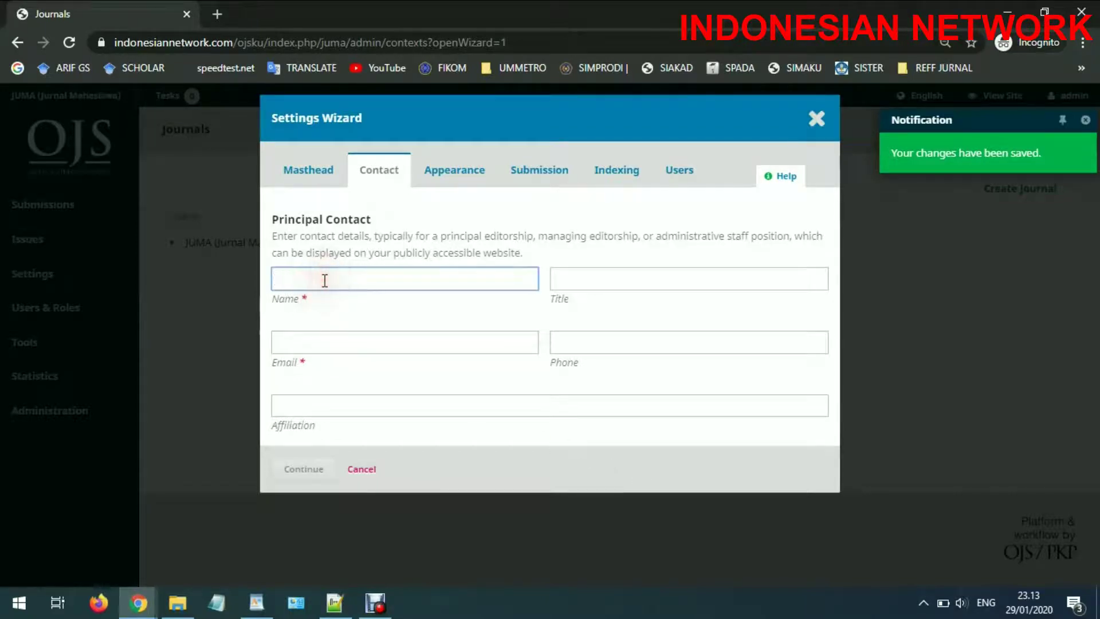
text(OK)
key(Tab)
key(Tab)
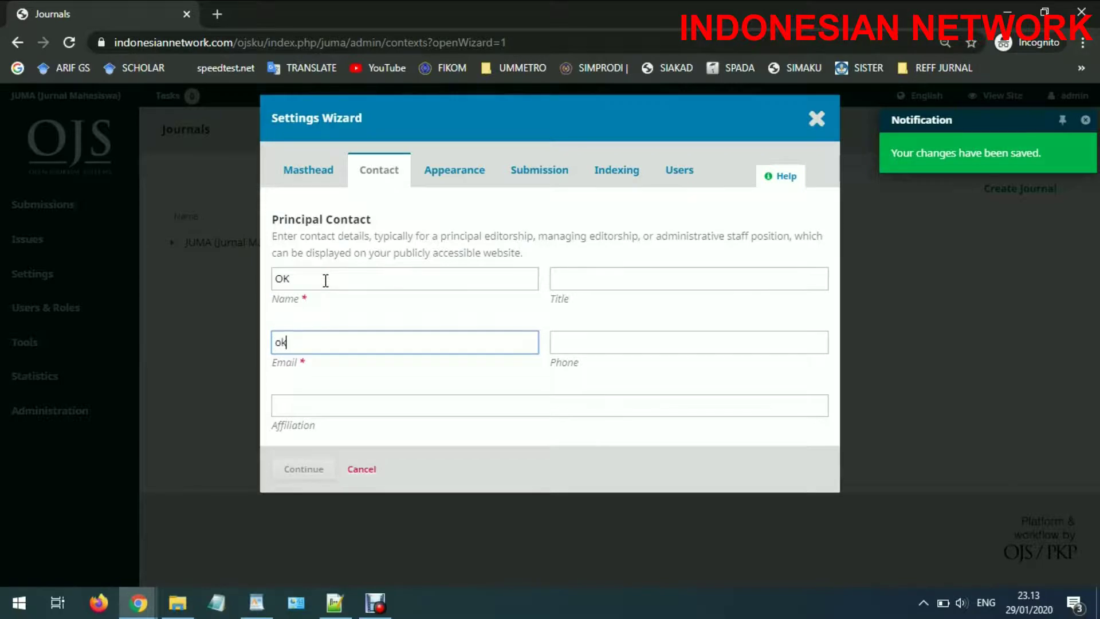
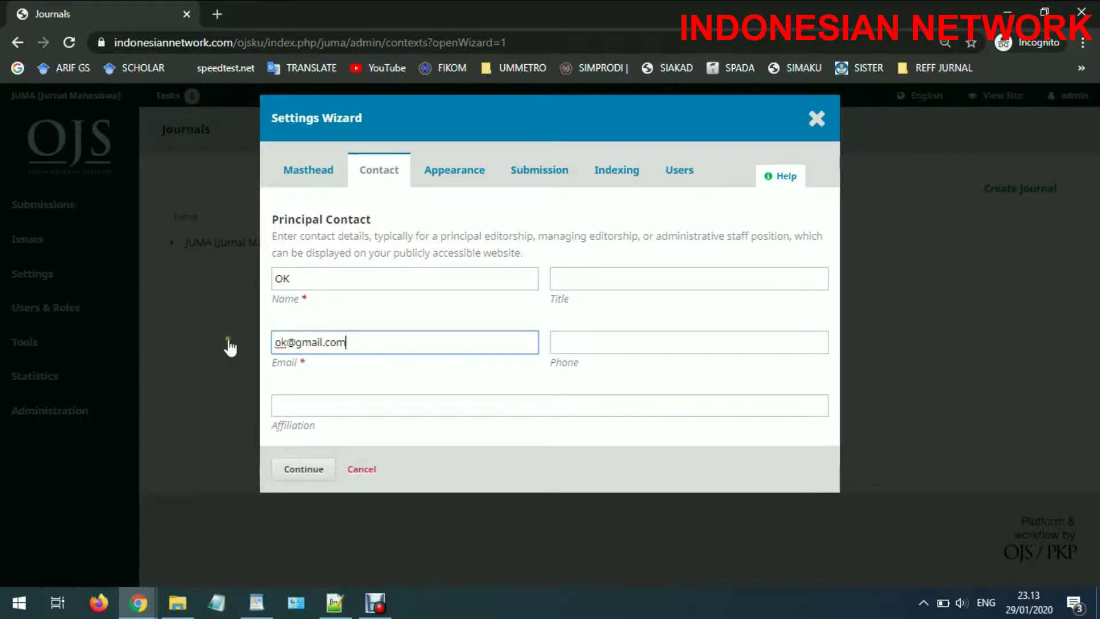
click(303, 468)
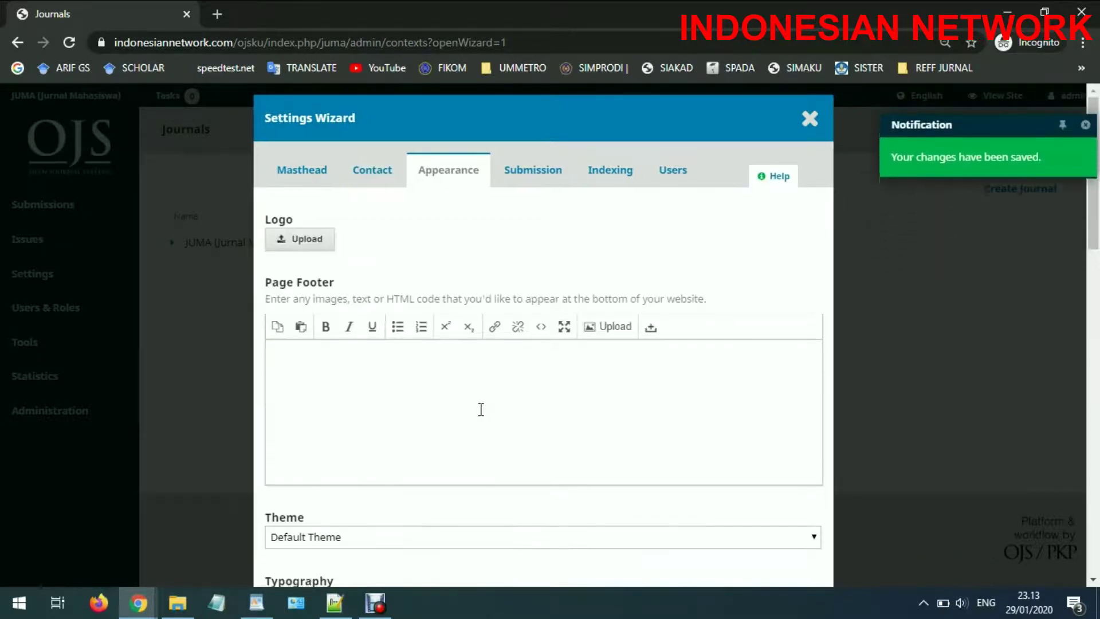
Accept the Appearance, Submission and Indexing defaults and finish the wizard on Users
scroll(481, 410, down, 7)
scroll(474, 434, down, 10)
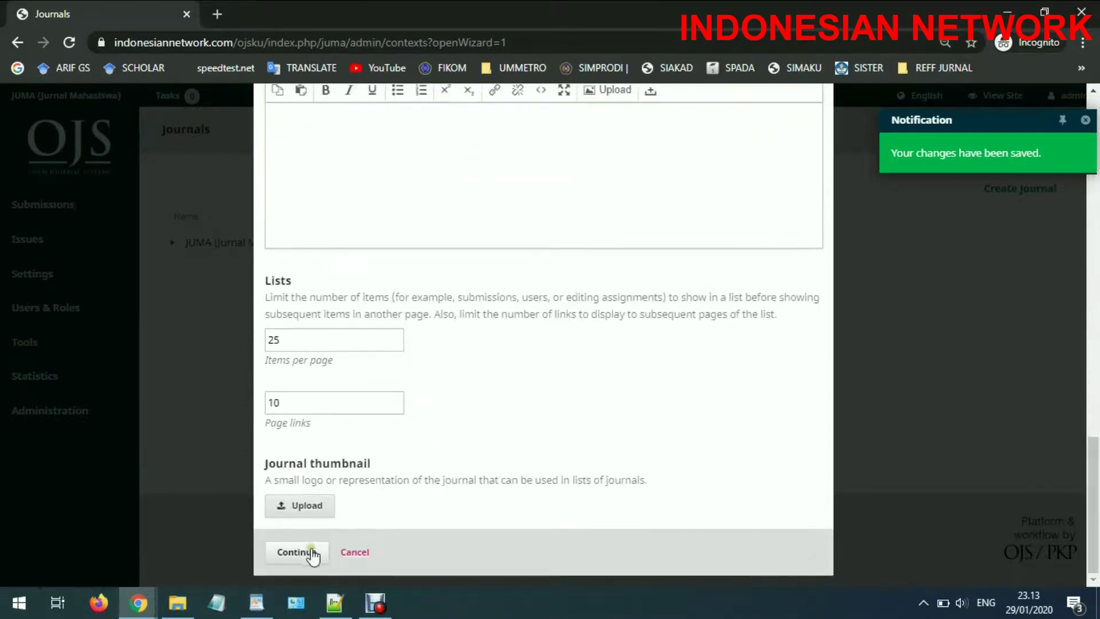
click(297, 552)
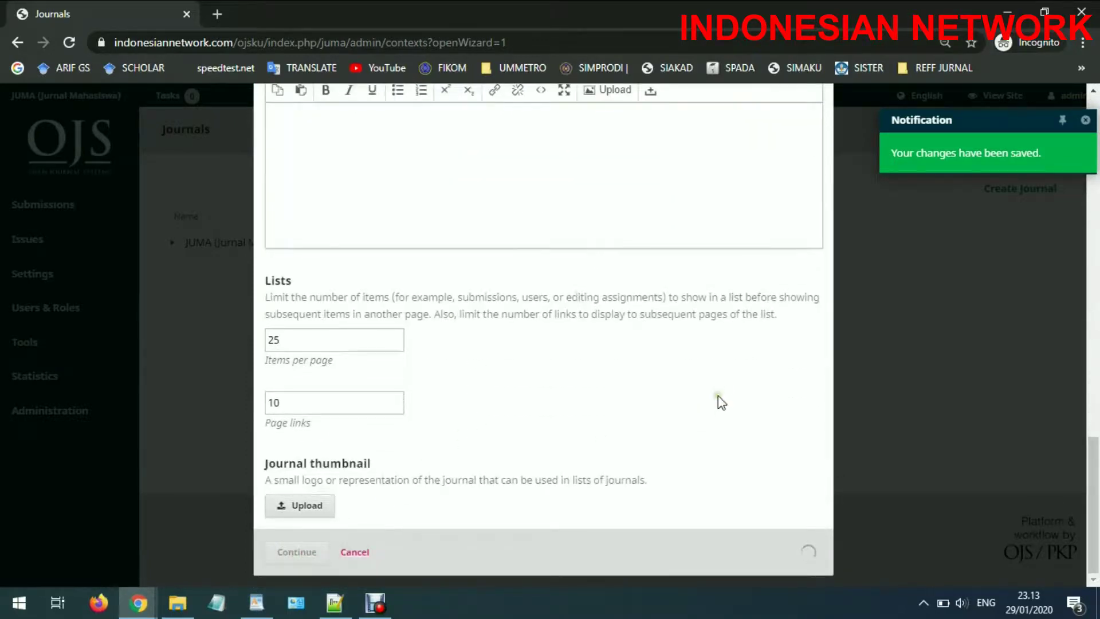
scroll(719, 400, down, 5)
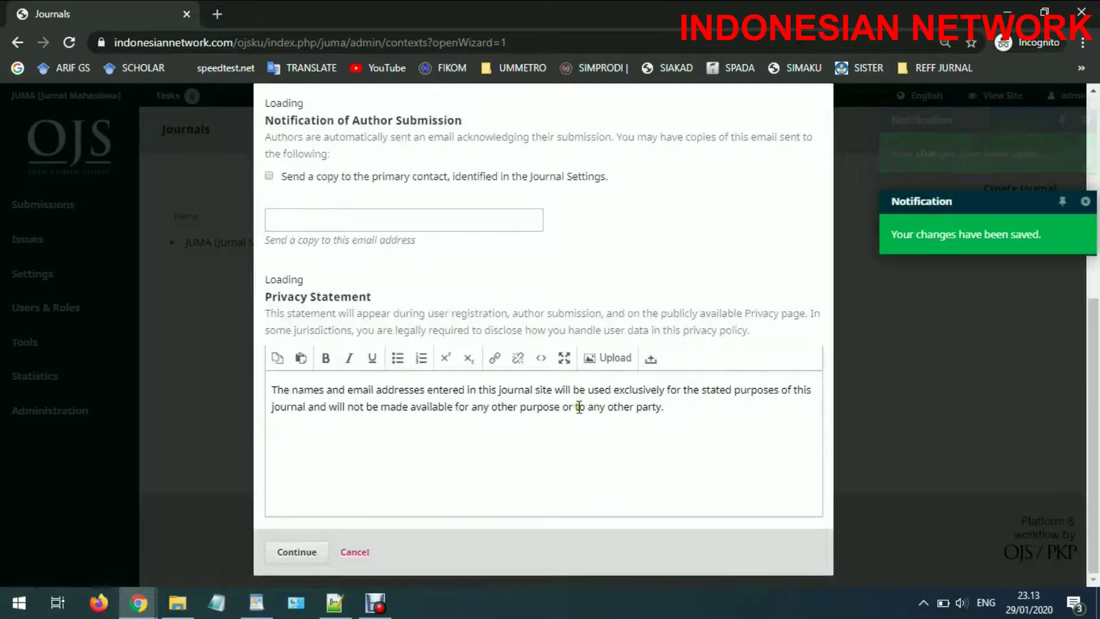
click(319, 547)
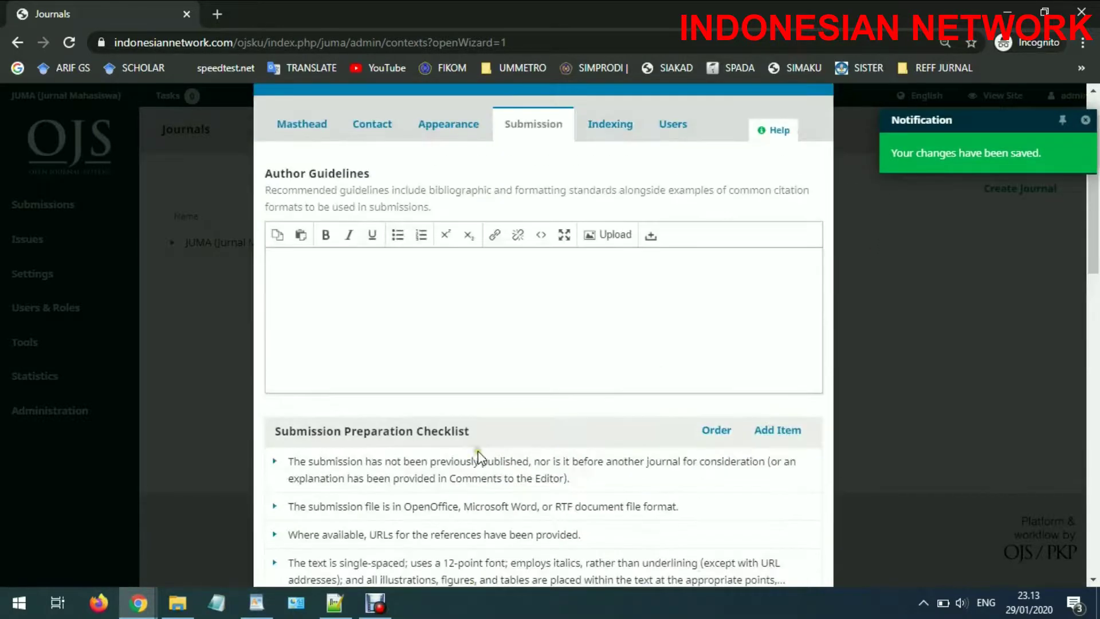
scroll(478, 451, down, 10)
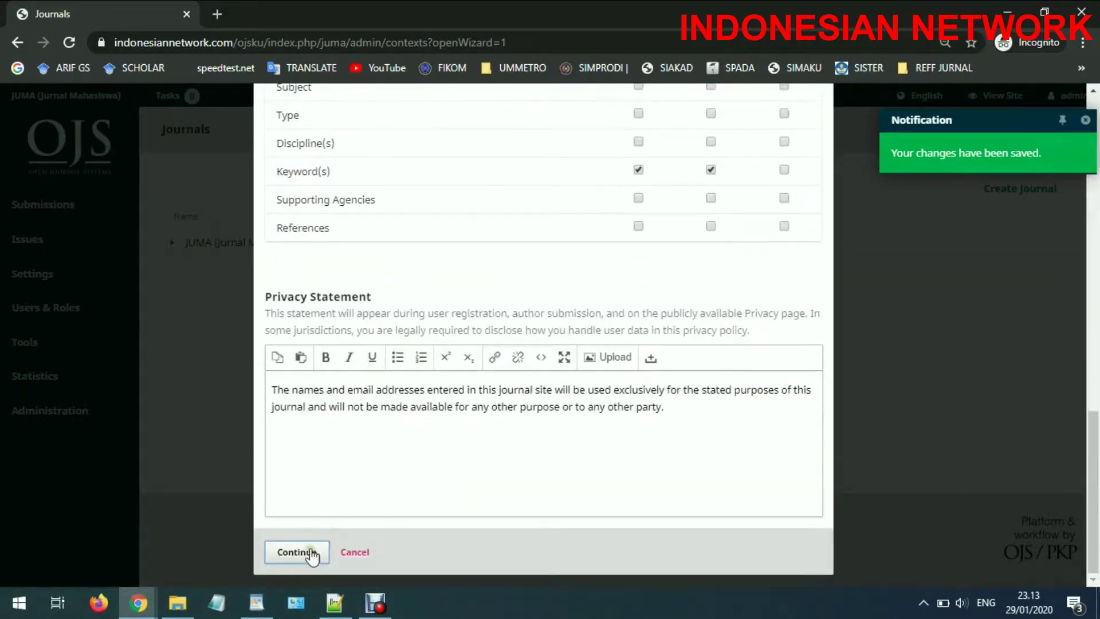
click(304, 553)
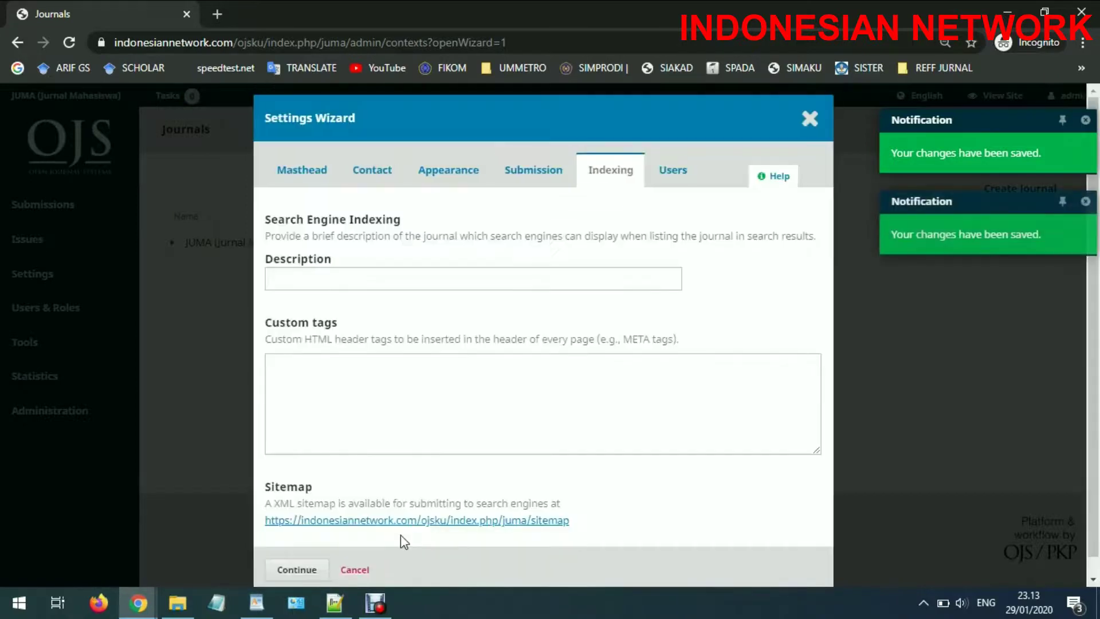
scroll(401, 535, down, 2)
click(324, 558)
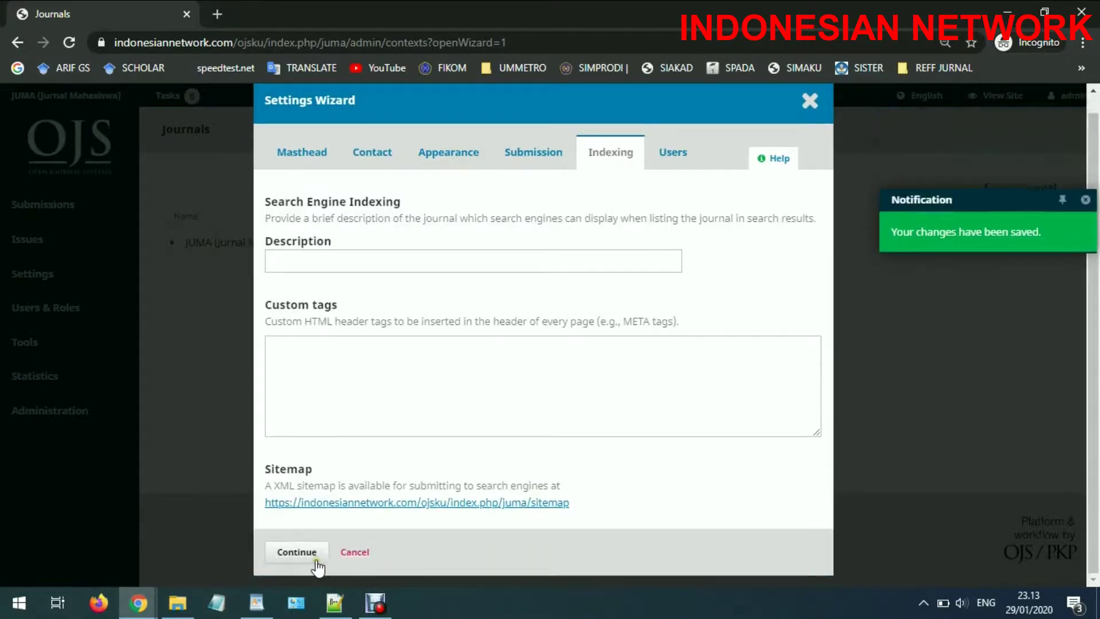
click(315, 559)
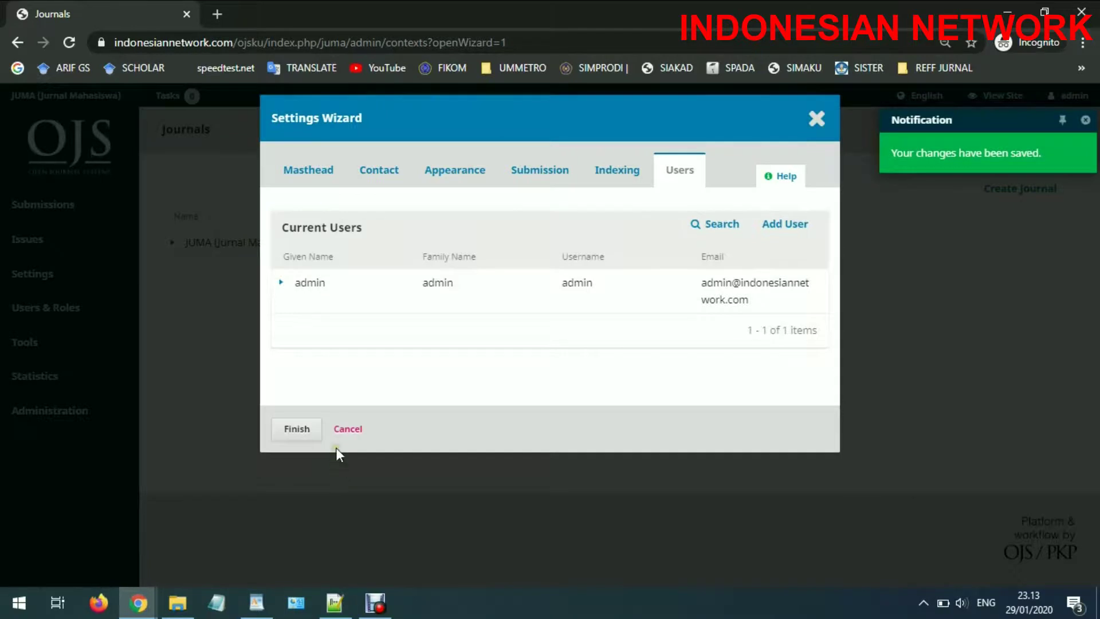
click(297, 429)
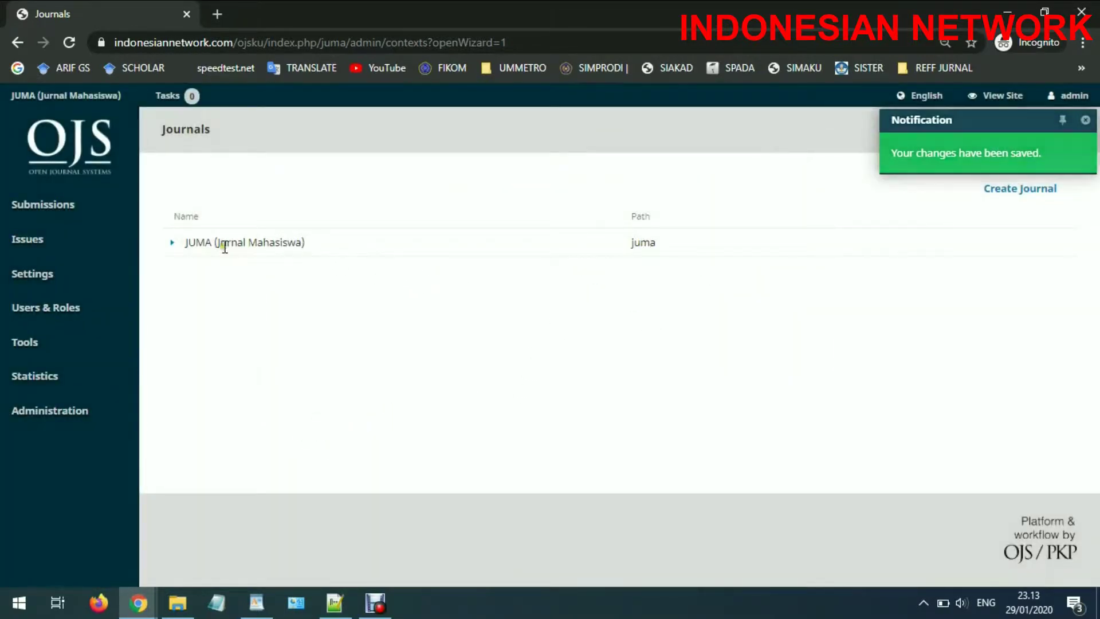
click(173, 243)
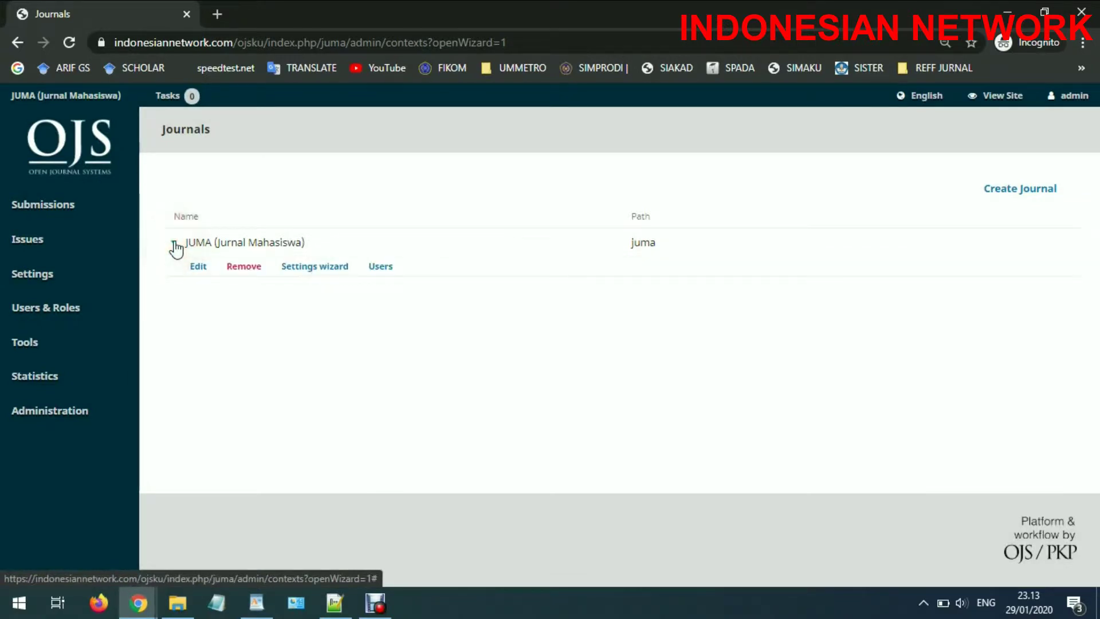
click(238, 237)
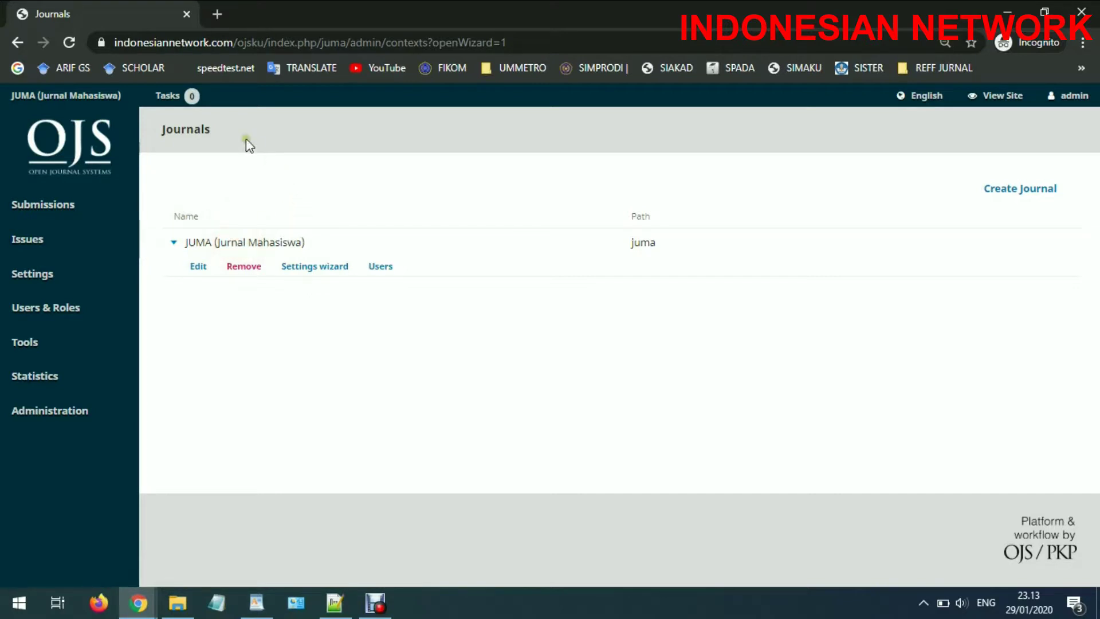
click(263, 43)
drag(263, 42, 69, 43)
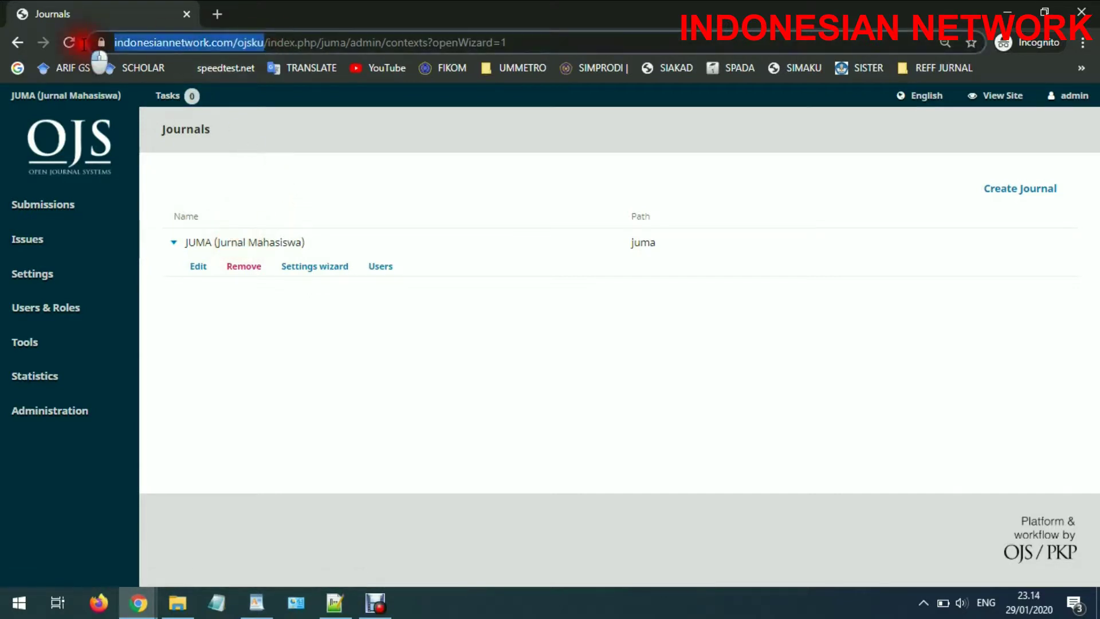
right_click(137, 43)
click(179, 131)
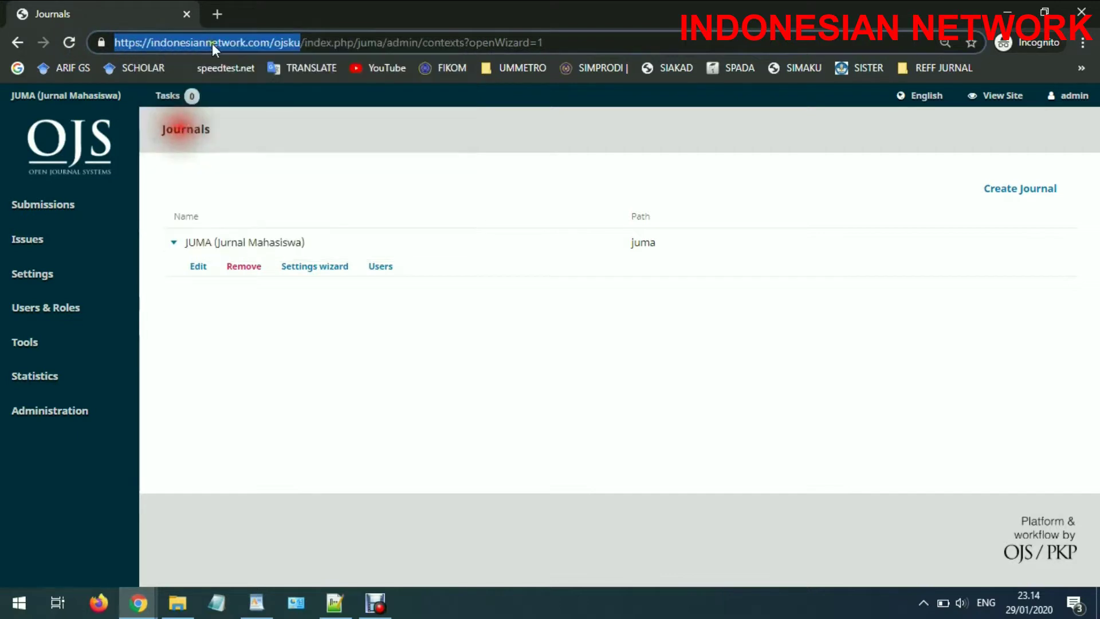
click(217, 14)
right_click(221, 43)
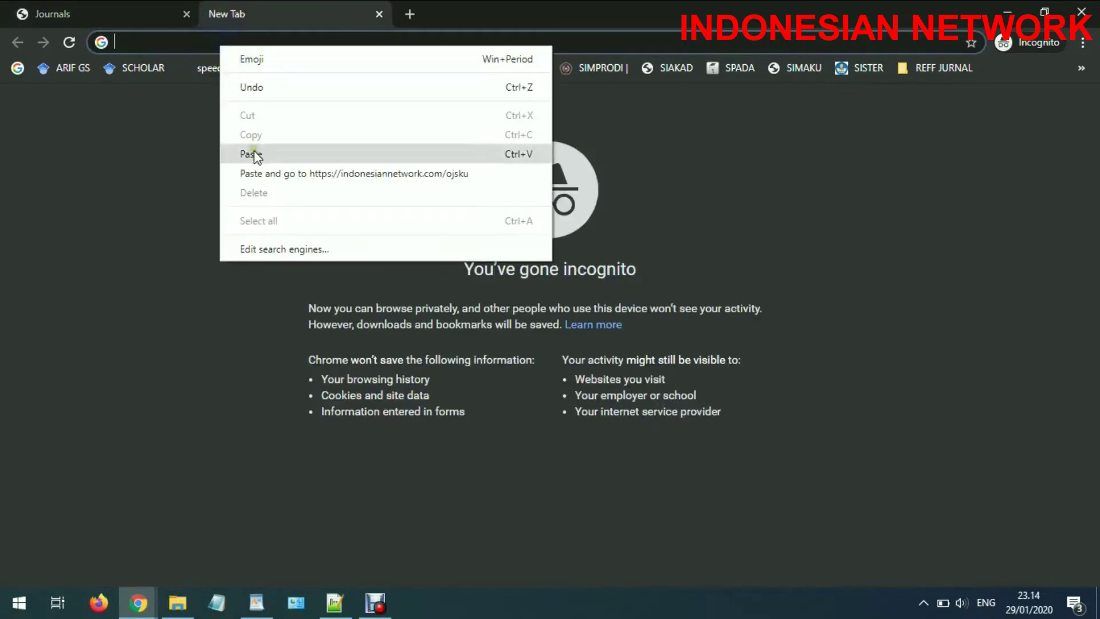
Load the copied address to show the JUMA homepage, then go to Site Administration
click(254, 172)
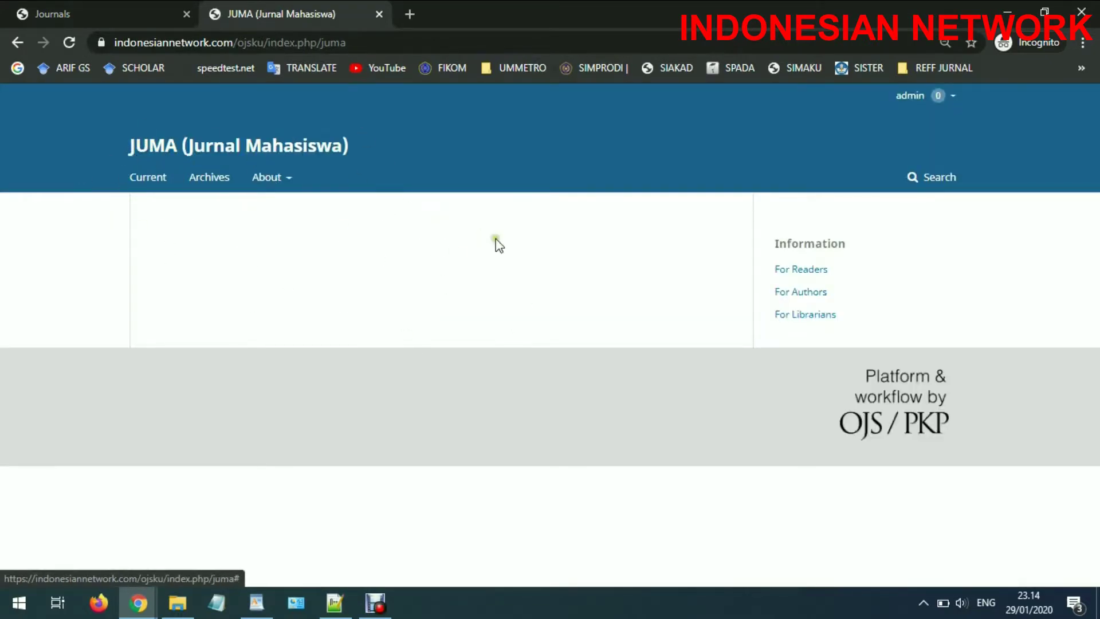
mouse_move(952, 100)
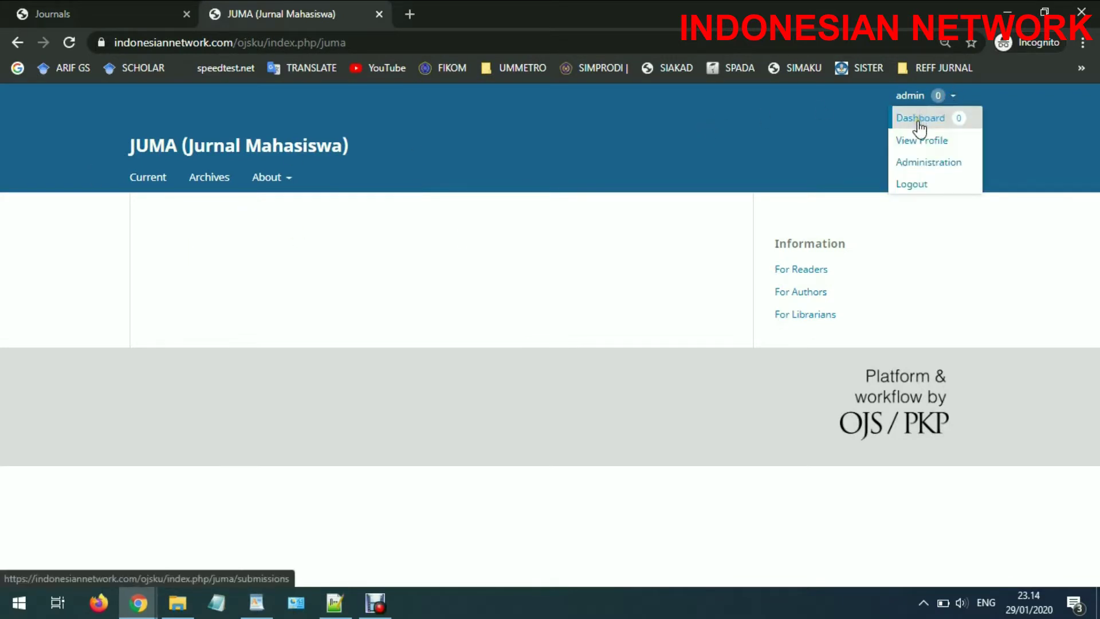
click(923, 162)
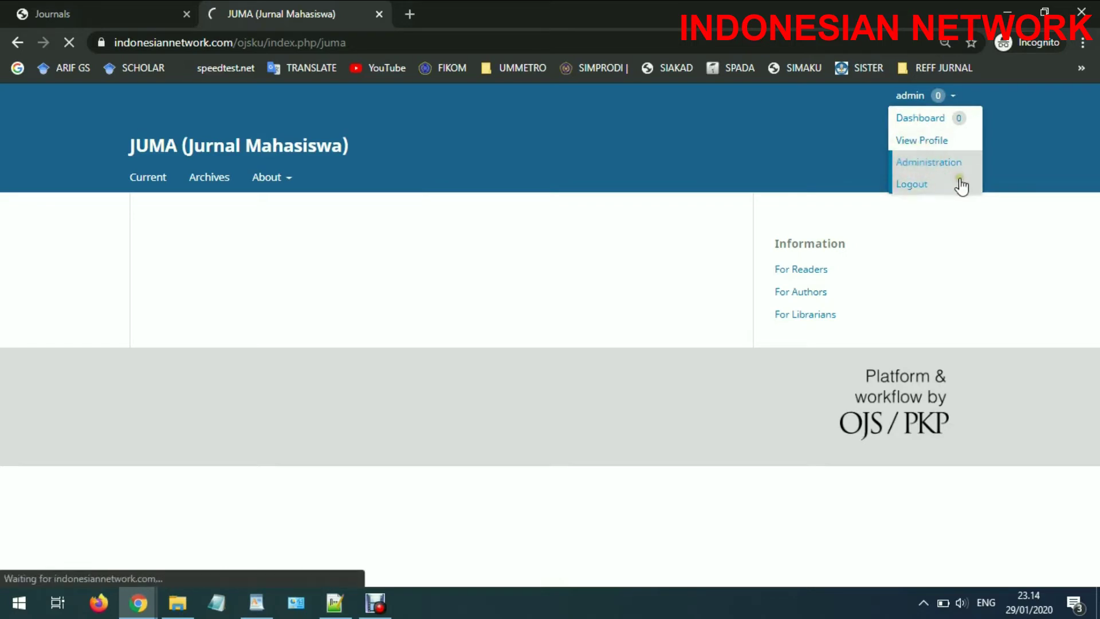